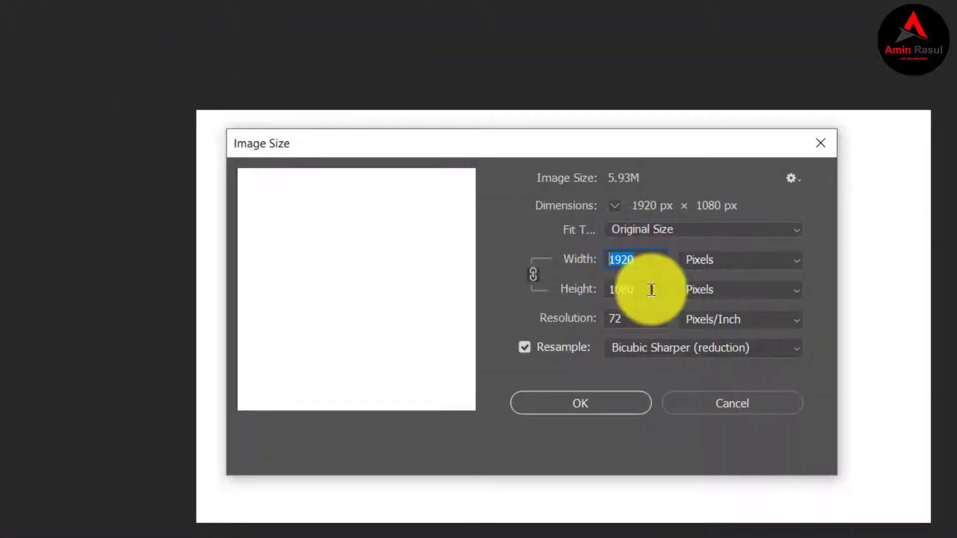
Step: Review the blank document's height and resolution in the Image Size dialog and accept the settings
{"action": "left_click", "coordinate": [611, 290]}
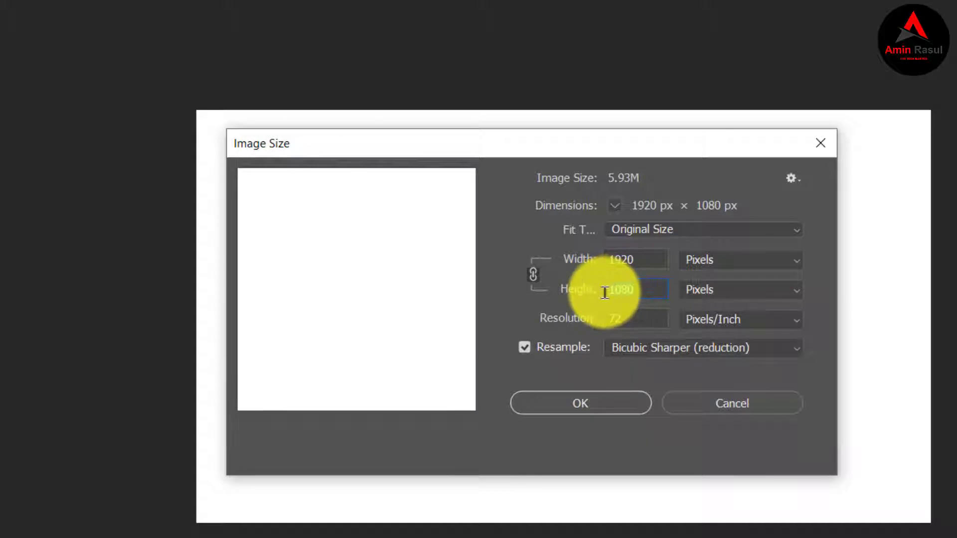
{"action": "left_click", "coordinate": [632, 322]}
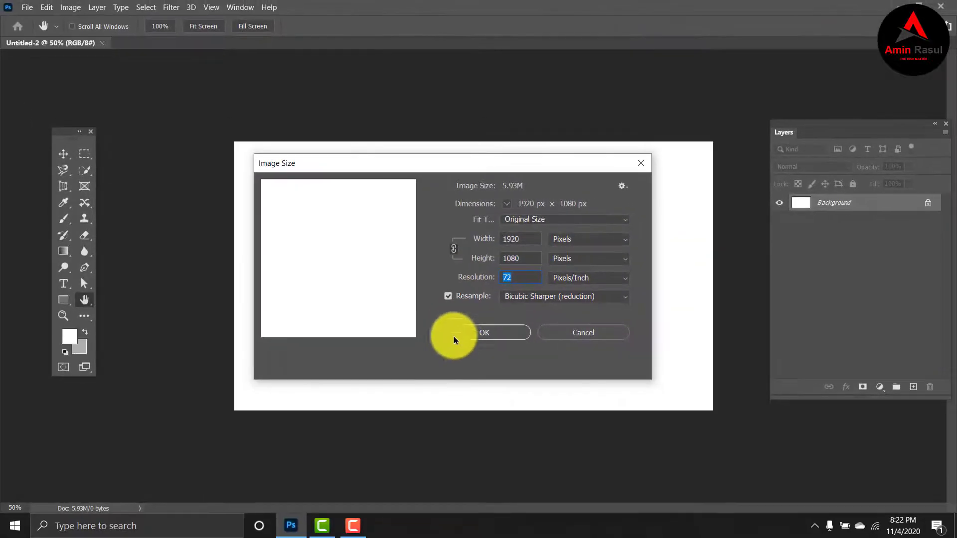
{"action": "left_click", "coordinate": [484, 334]}
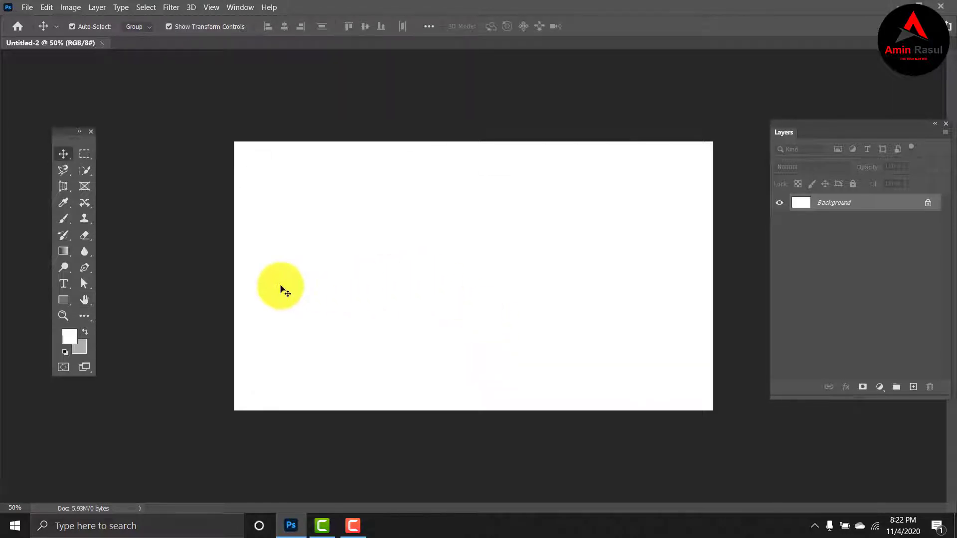
Step: Set the foreground colour to black (000000)
{"action": "left_click", "coordinate": [70, 336]}
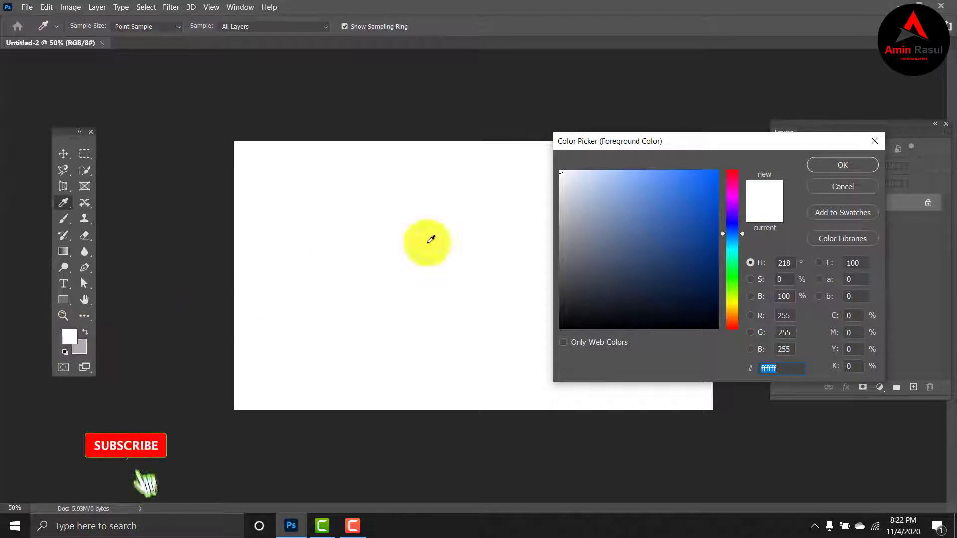
{"action": "left_click_drag", "start_coordinate": [572, 288], "coordinate": [533, 343]}
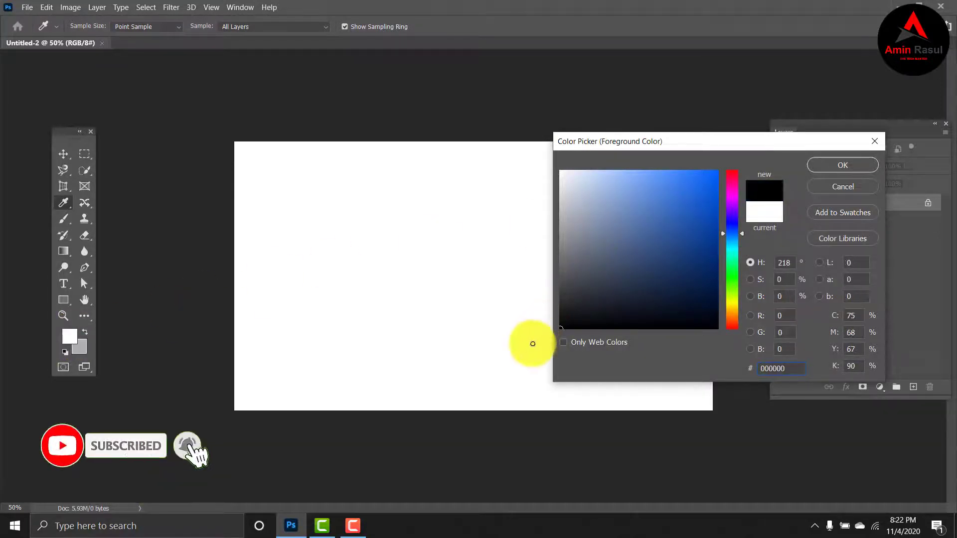
{"action": "left_click_drag", "start_coordinate": [796, 368], "coordinate": [761, 373]}
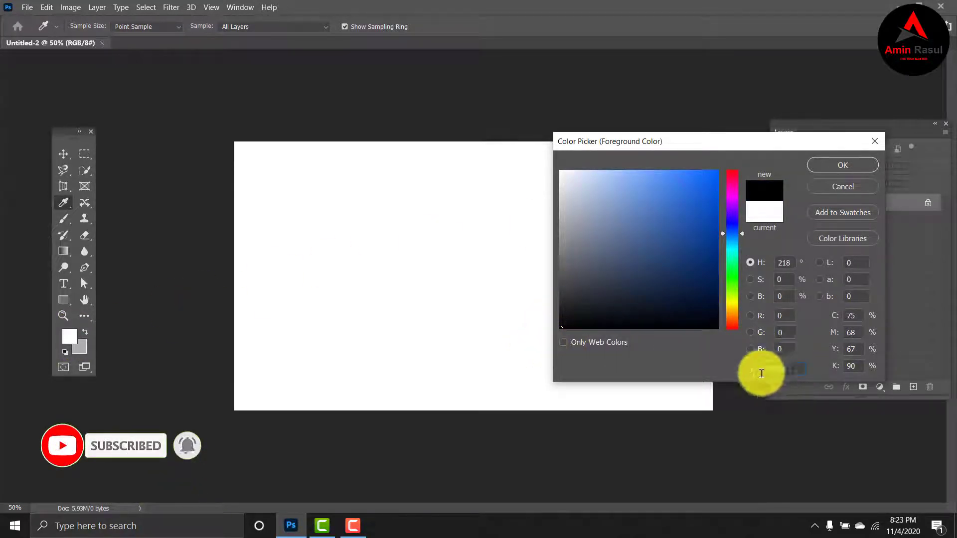
{"action": "left_click", "coordinate": [841, 169]}
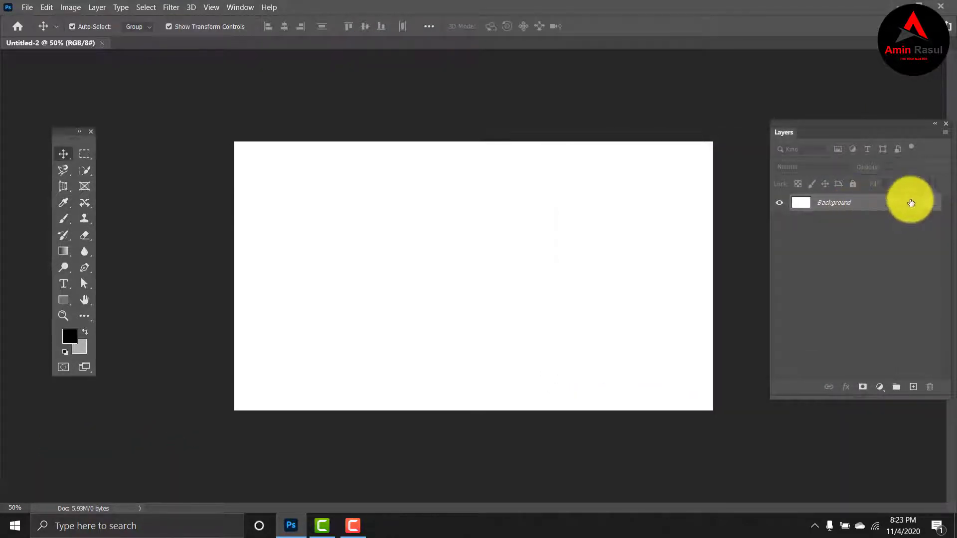
Step: Unlock the Background layer and fill it with the black foreground colour
{"action": "left_click", "coordinate": [929, 208]}
{"action": "key", "text": "alt+BackSpace"}
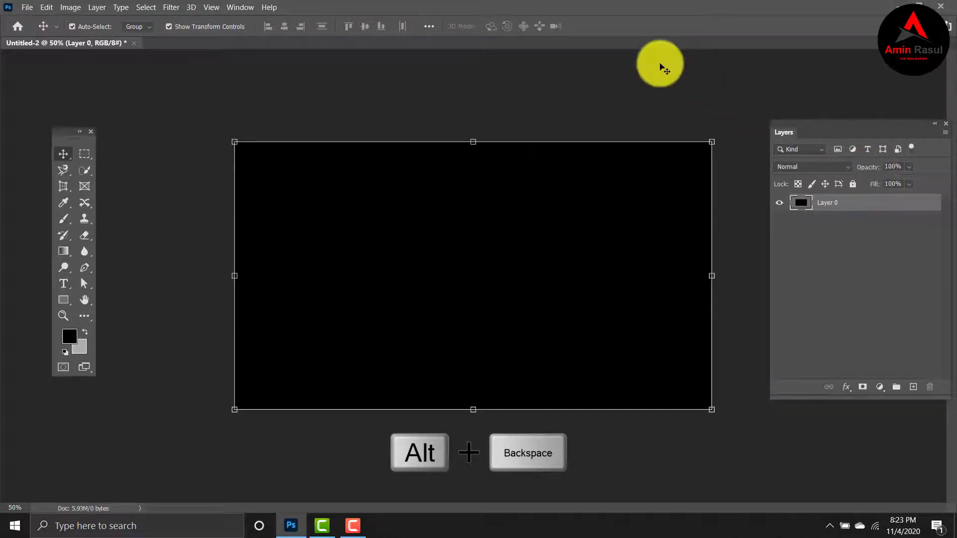
{"action": "left_click", "coordinate": [664, 67]}
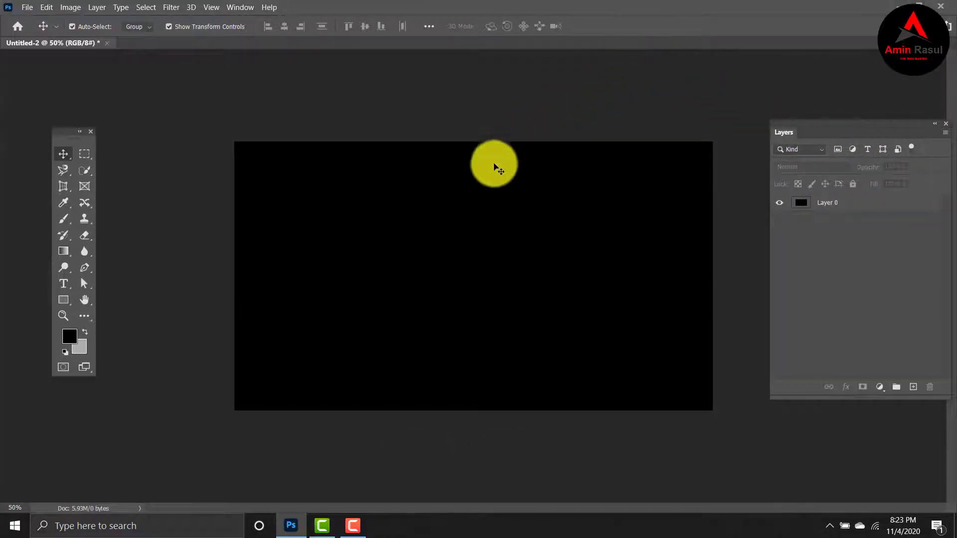
Step: Start a line of text on the black canvas with the Type tool and set its colour to white
{"action": "left_click", "coordinate": [63, 283]}
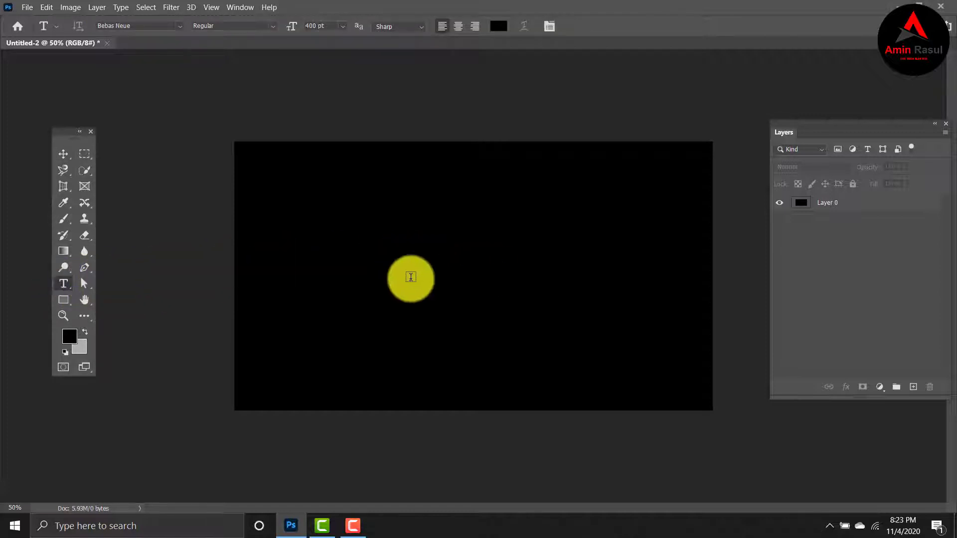
{"action": "left_click", "coordinate": [384, 278]}
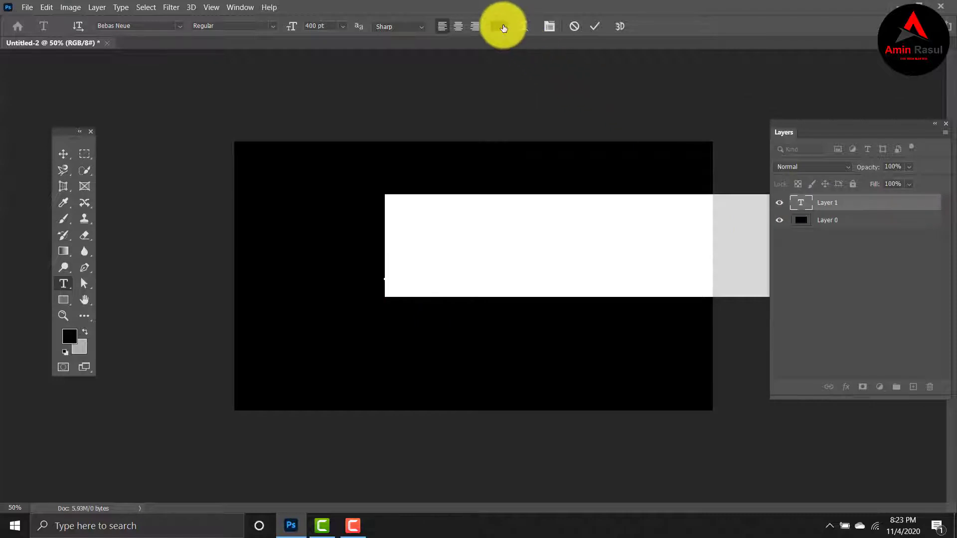
{"action": "left_click", "coordinate": [498, 26]}
{"action": "left_click_drag", "start_coordinate": [596, 221], "coordinate": [539, 168]}
{"action": "left_click", "coordinate": [831, 170]}
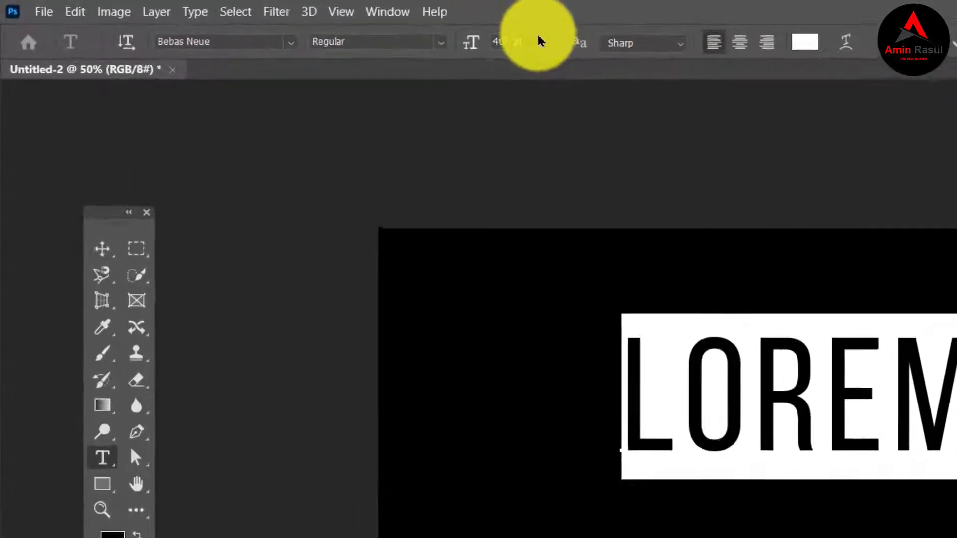
Step: Set the placeholder text's font to Bebas Neue in the Regular style at 400 pt
{"action": "left_click", "coordinate": [561, 45]}
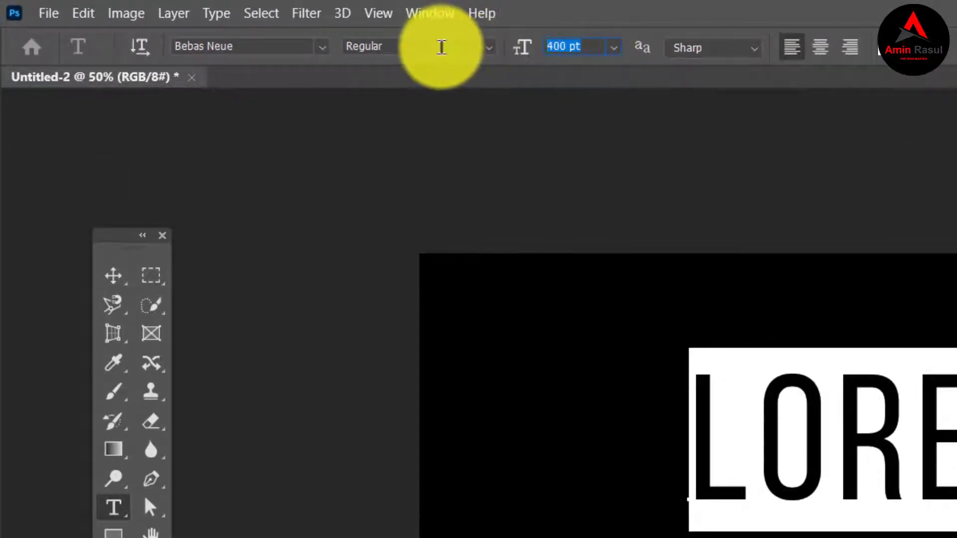
{"action": "left_click", "coordinate": [319, 47]}
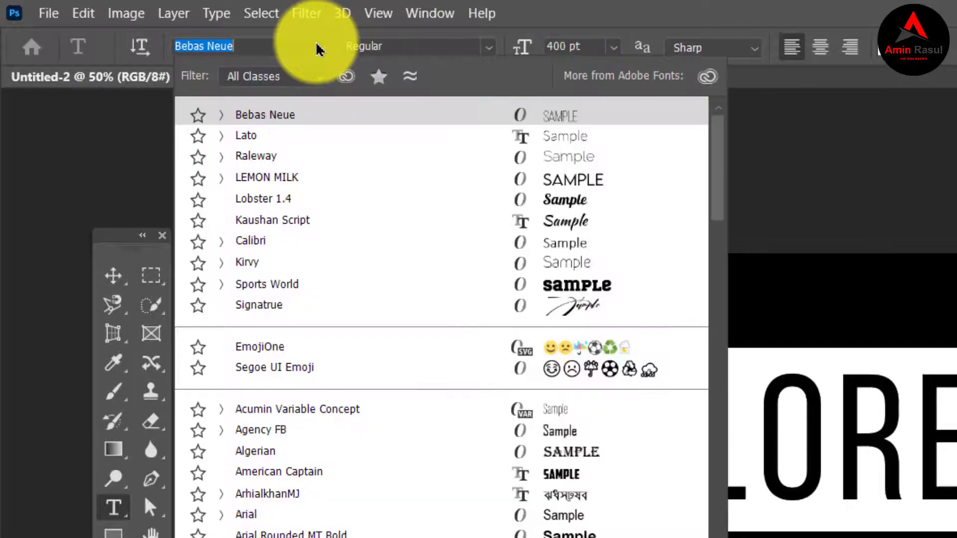
{"action": "left_click", "coordinate": [306, 119]}
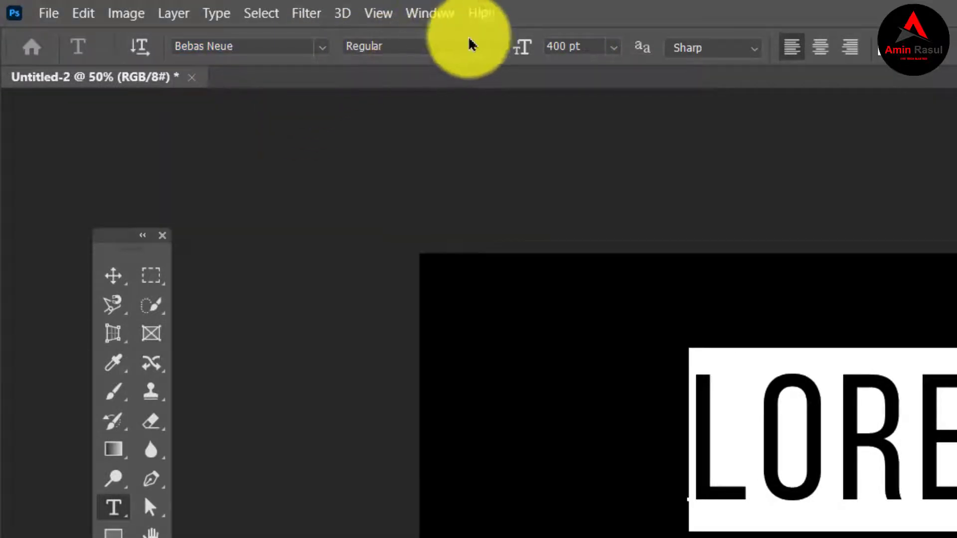
{"action": "left_click", "coordinate": [487, 47]}
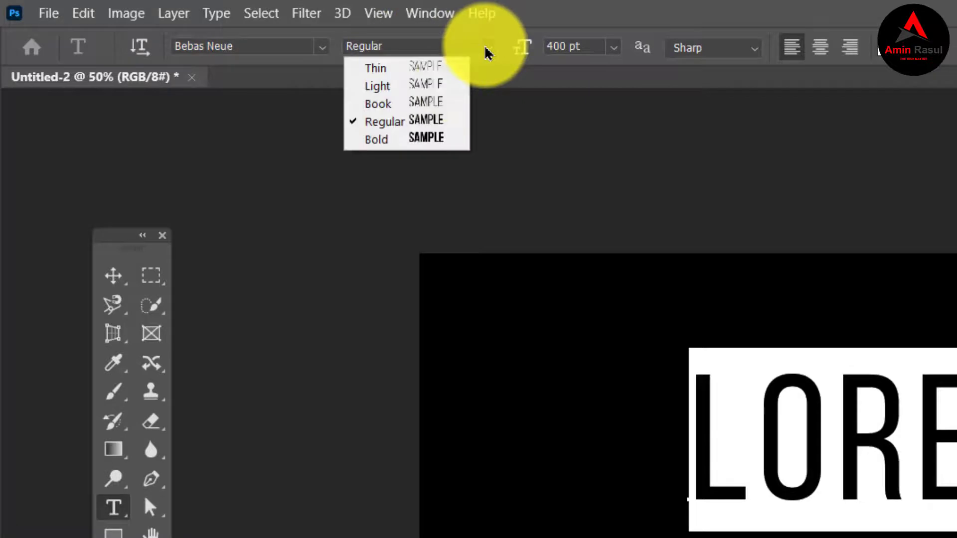
{"action": "left_click", "coordinate": [451, 121]}
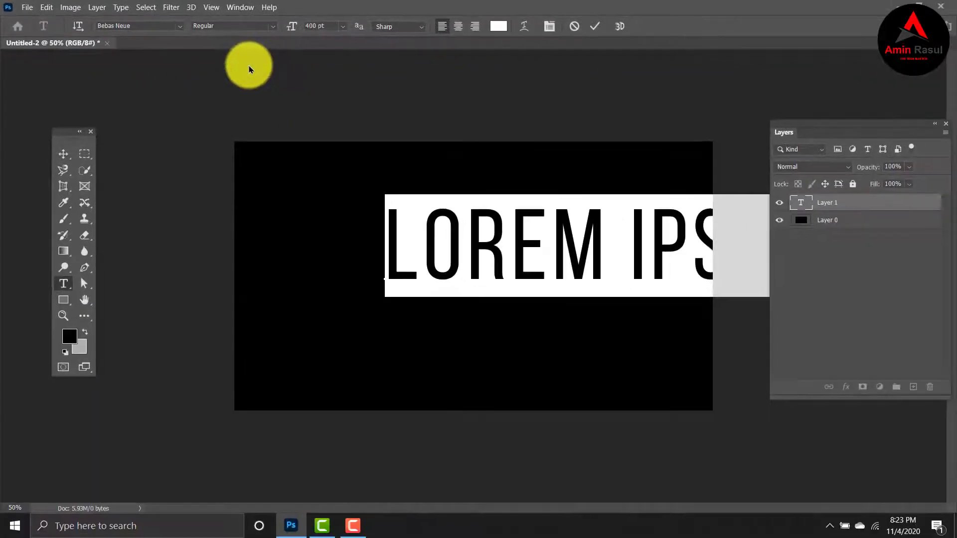
Step: Replace the placeholder text with the word PHOTOSHOP
{"action": "key", "text": "BackSpace"}
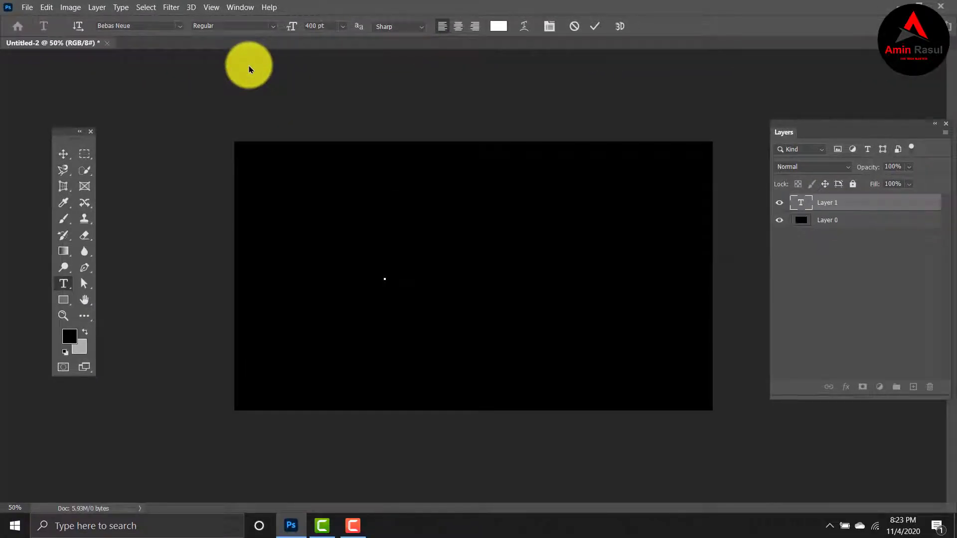
{"action": "type", "text": "PHO"}
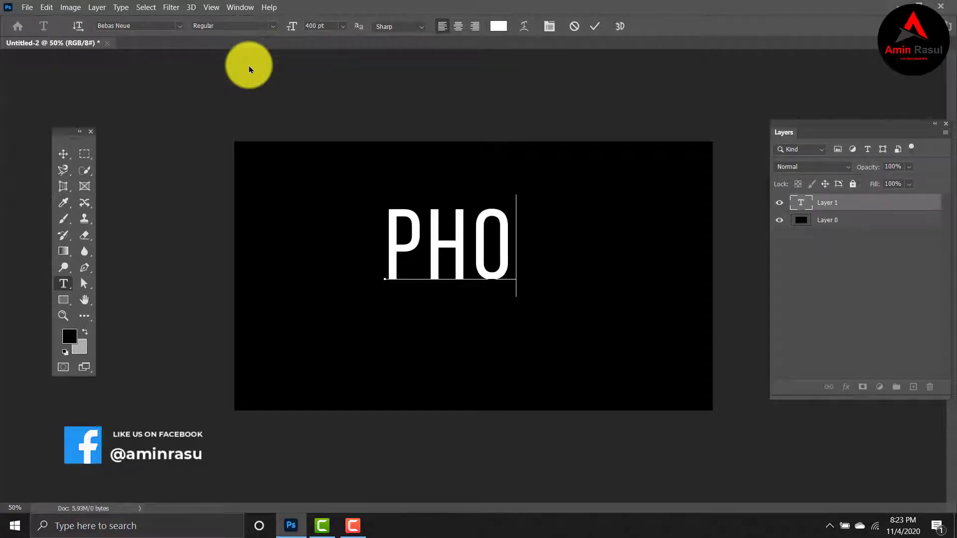
{"action": "type", "text": "TOSHO"}
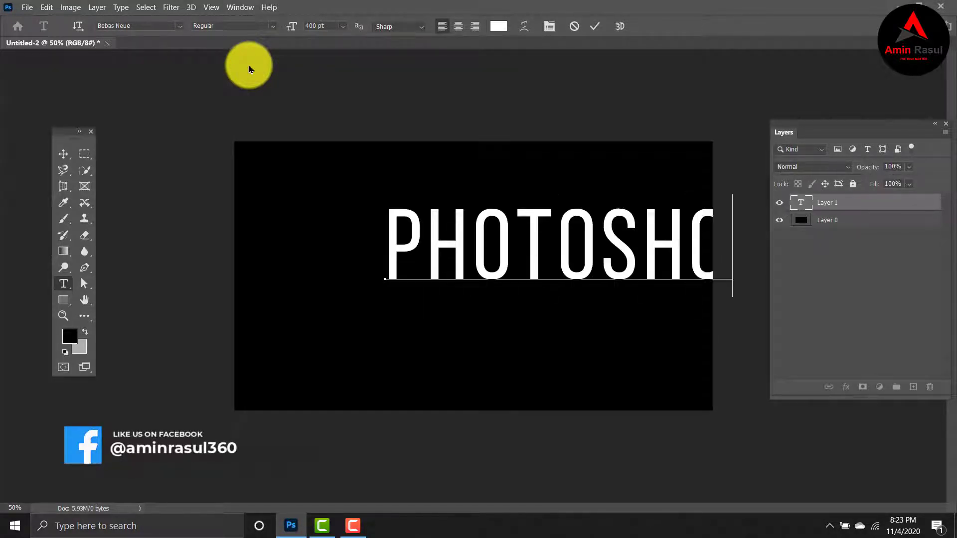
Step: Commit the text and move the word to the centre of the canvas with the Move tool
{"action": "left_click", "coordinate": [63, 154]}
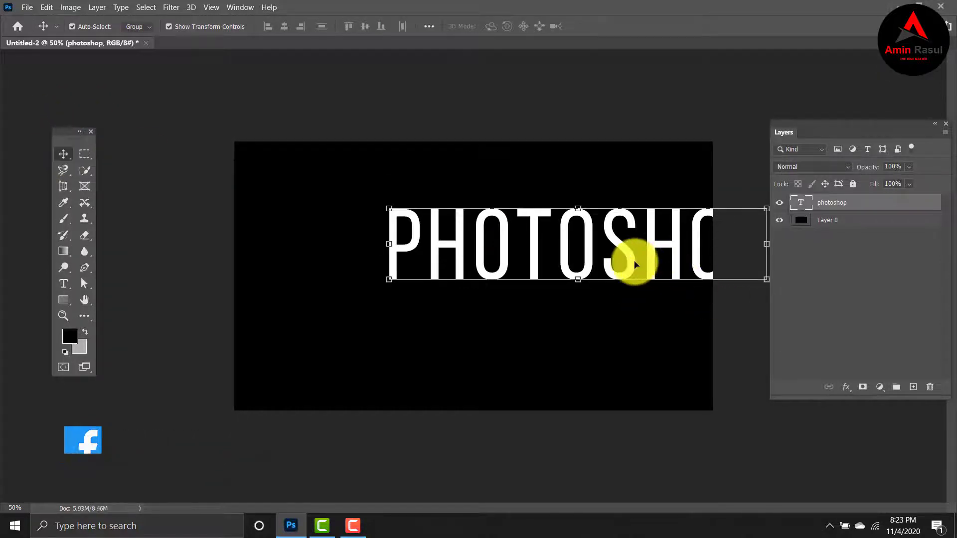
{"action": "left_click_drag", "start_coordinate": [630, 262], "coordinate": [530, 292]}
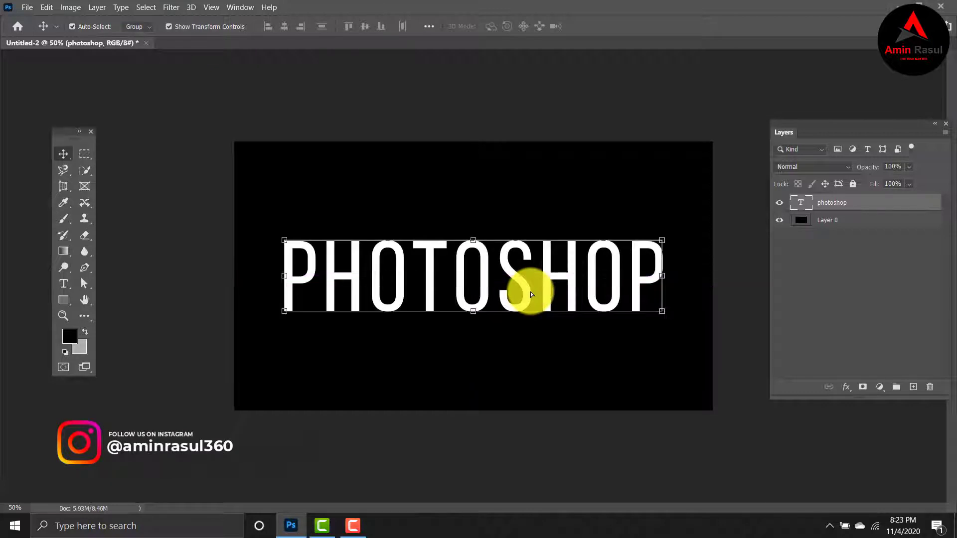
{"action": "left_click", "coordinate": [674, 127]}
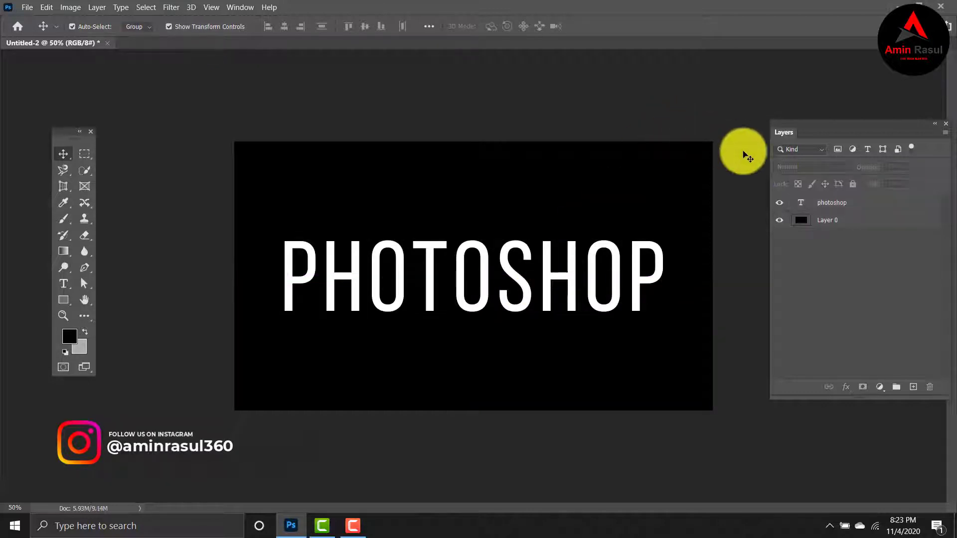
Step: Rasterize the photoshop text layer and deselect it
{"action": "left_click", "coordinate": [859, 203]}
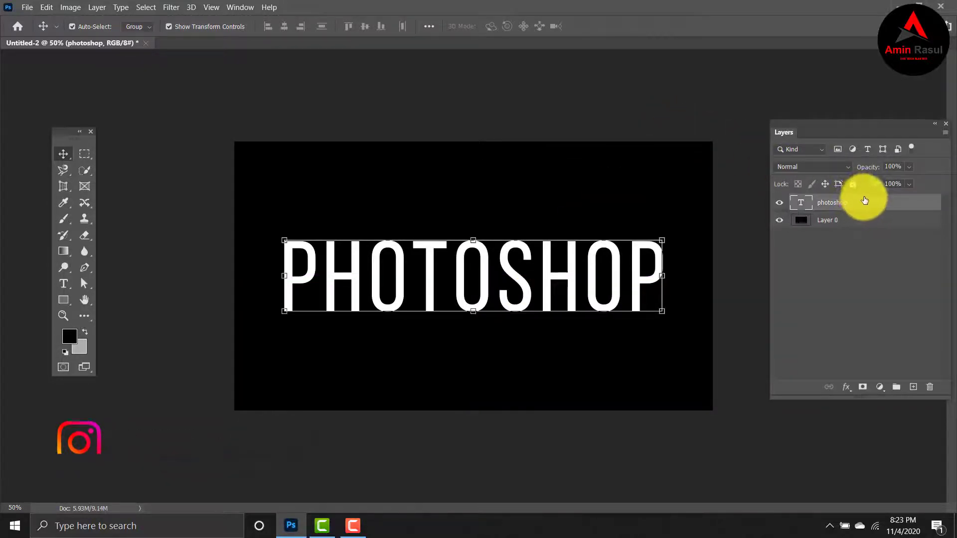
{"action": "right_click", "coordinate": [867, 202]}
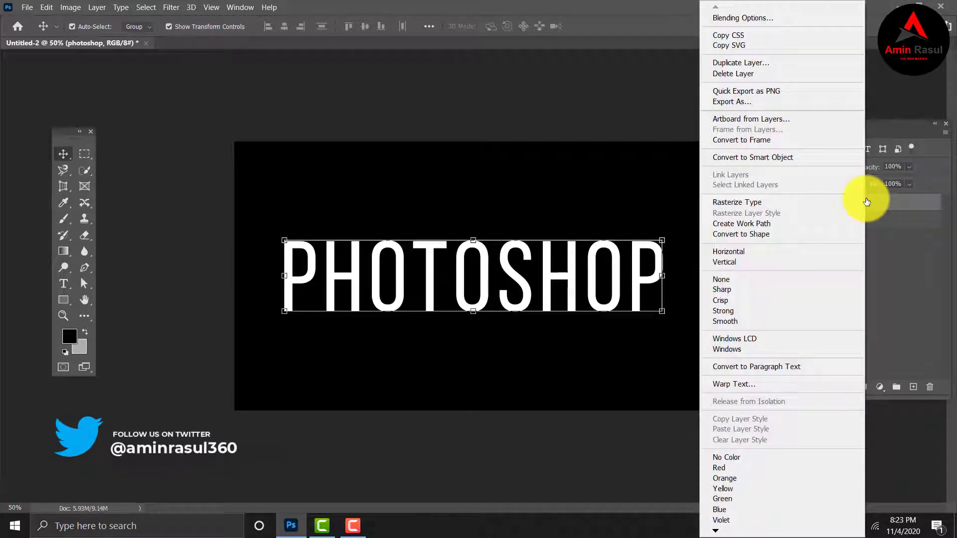
{"action": "left_click", "coordinate": [791, 203]}
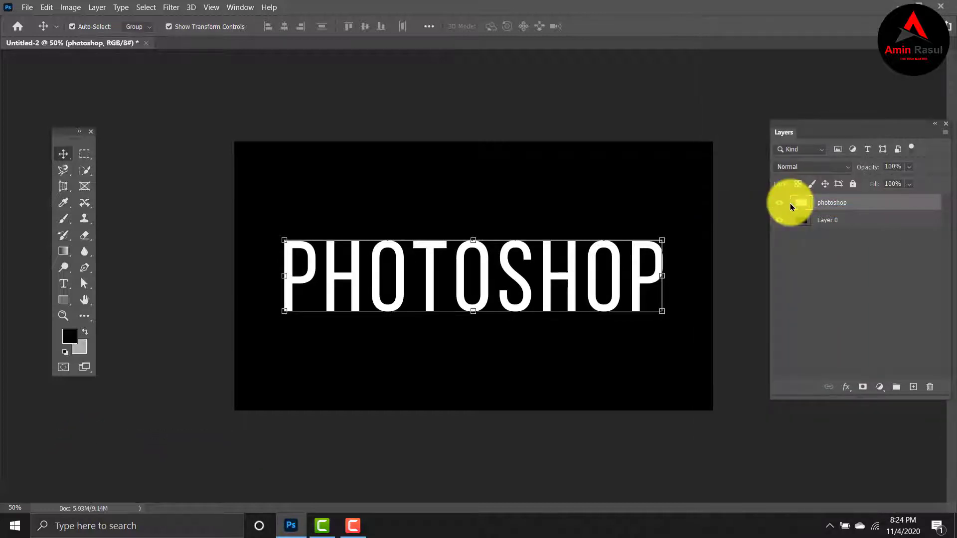
{"action": "left_click", "coordinate": [507, 95]}
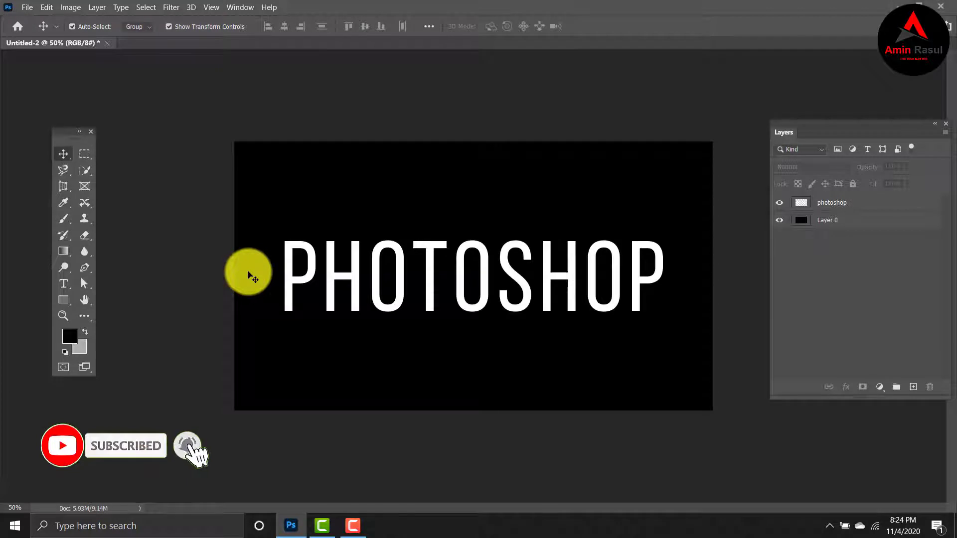
Step: Select the photoshop layer and set the Gradient tool's starting colour stop to 0030ff in the Gradient Editor
{"action": "left_click", "coordinate": [818, 203]}
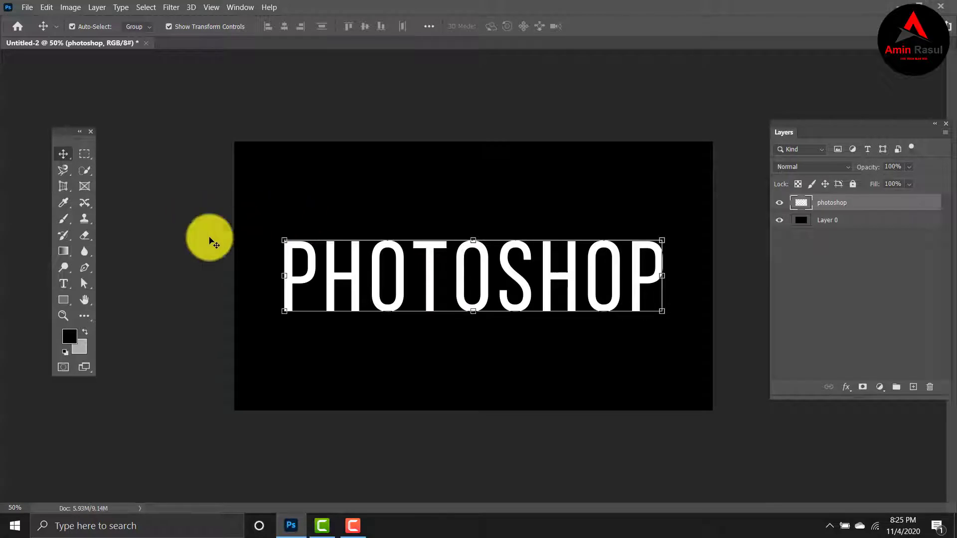
{"action": "left_click", "coordinate": [58, 252]}
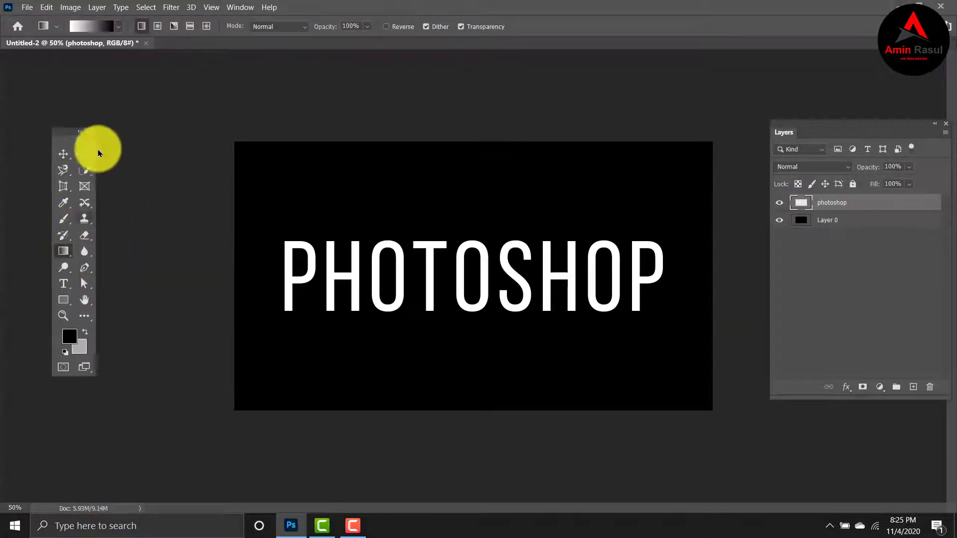
{"action": "left_click", "coordinate": [106, 33]}
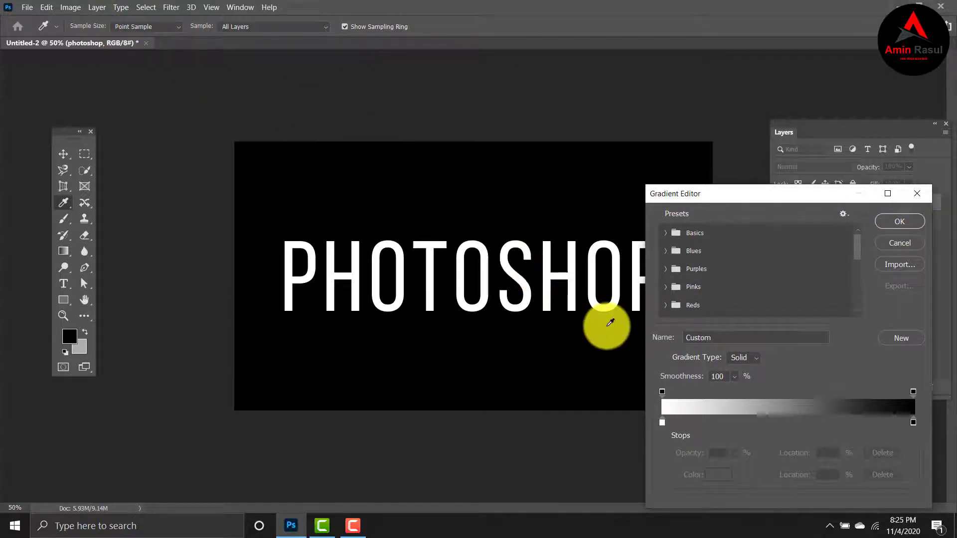
{"action": "double_click", "coordinate": [662, 424]}
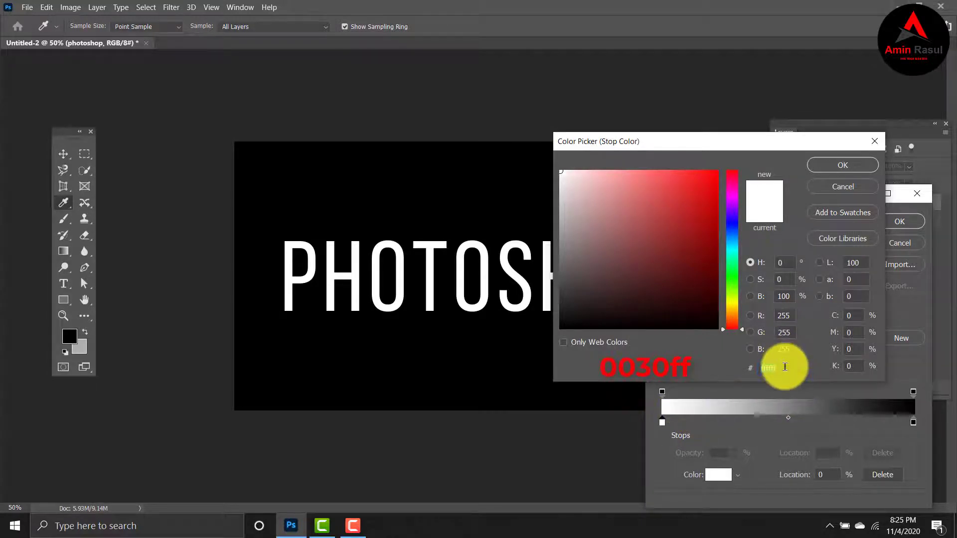
{"action": "type", "text": "003"}
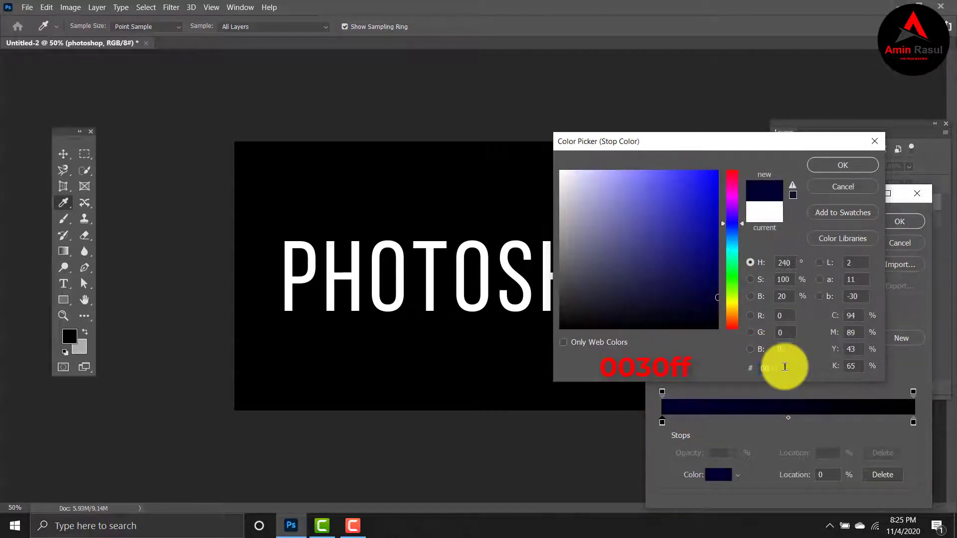
{"action": "type", "text": "0f"}
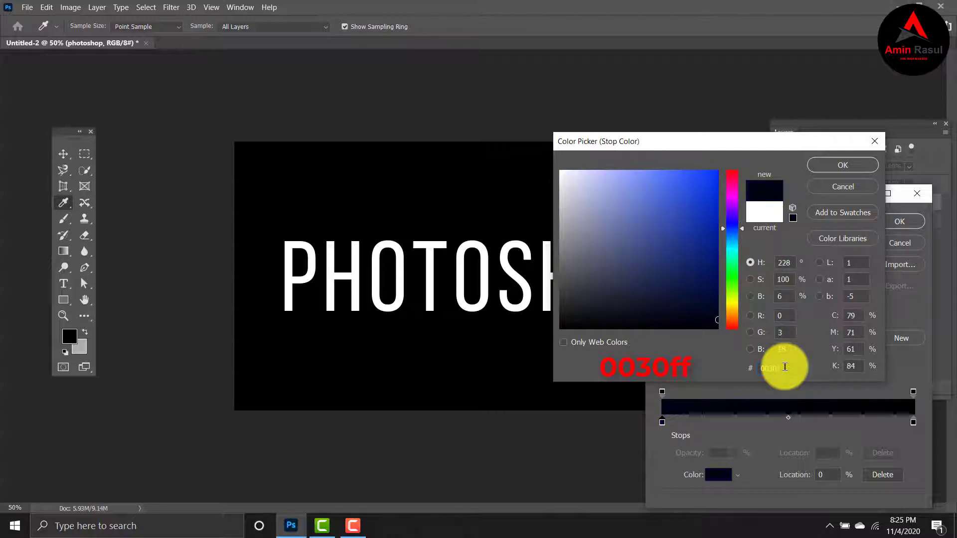
{"action": "type", "text": "f"}
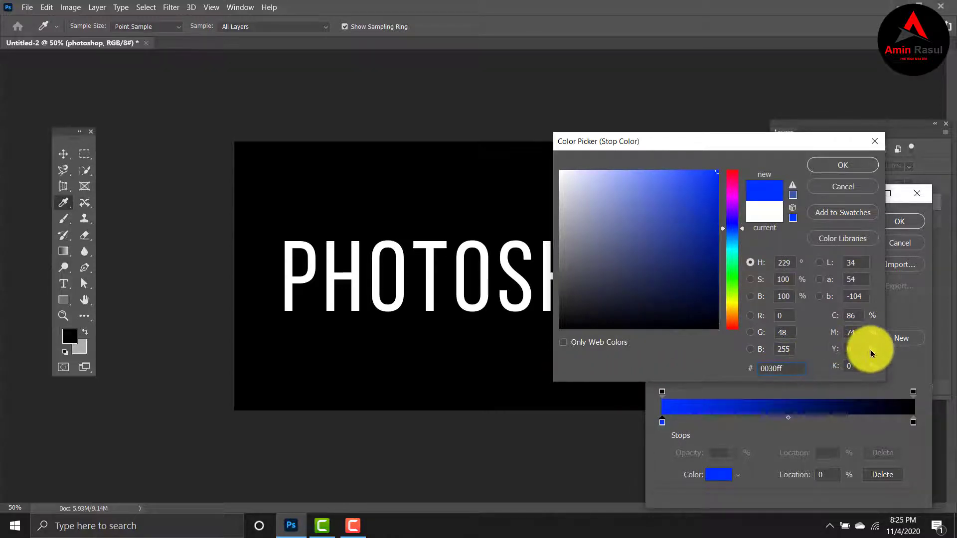
{"action": "left_click_drag", "start_coordinate": [786, 368], "coordinate": [738, 366]}
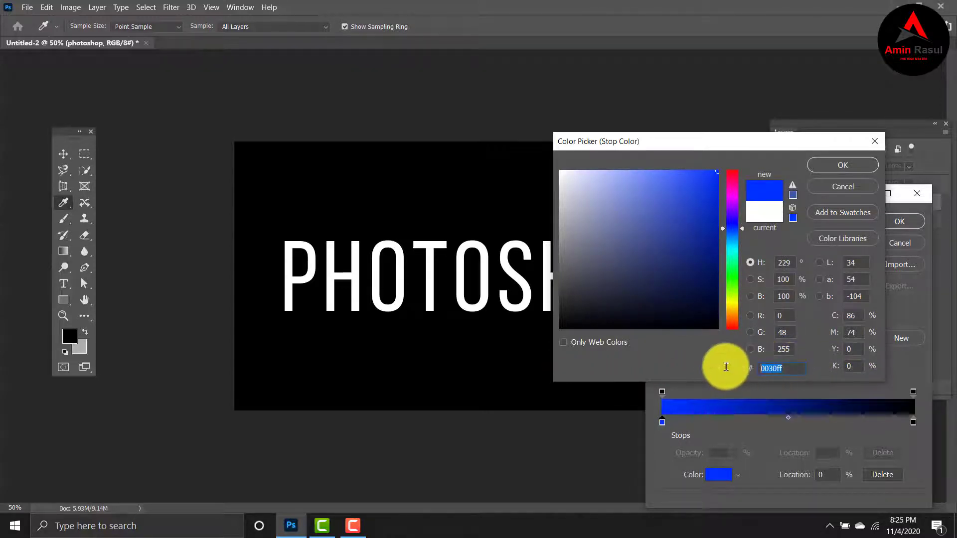
{"action": "left_click", "coordinate": [842, 165]}
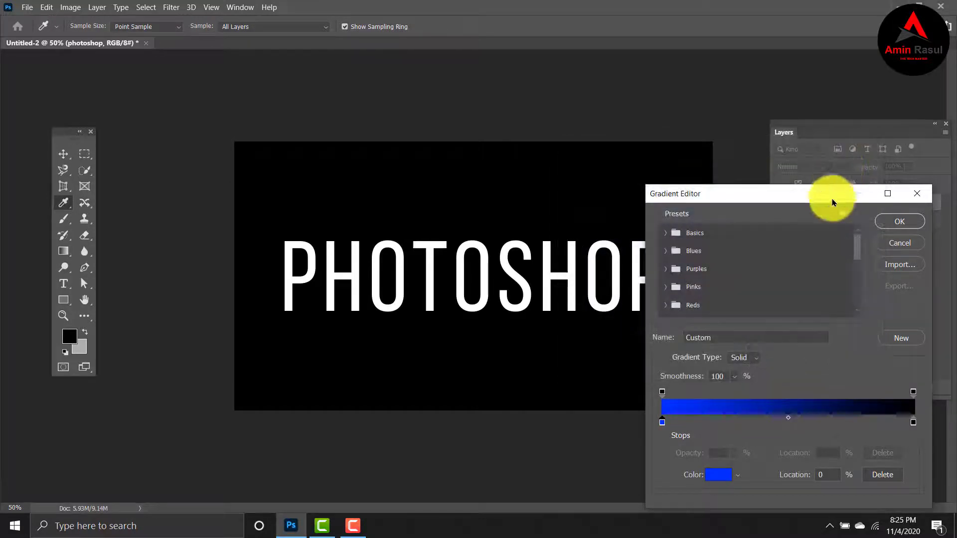
Step: Set the gradient's ending colour stop to 007eff and accept the custom gradient
{"action": "double_click", "coordinate": [914, 424]}
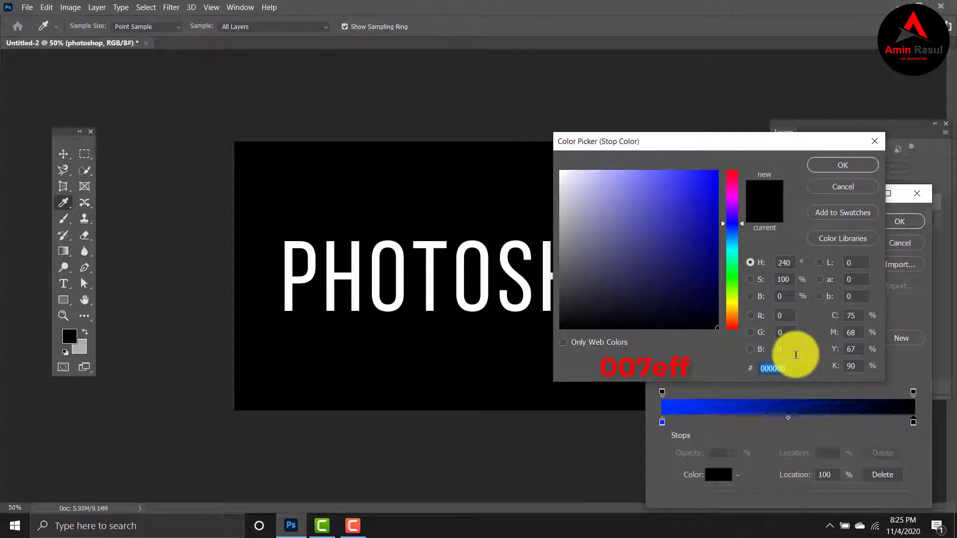
{"action": "type", "text": "007"}
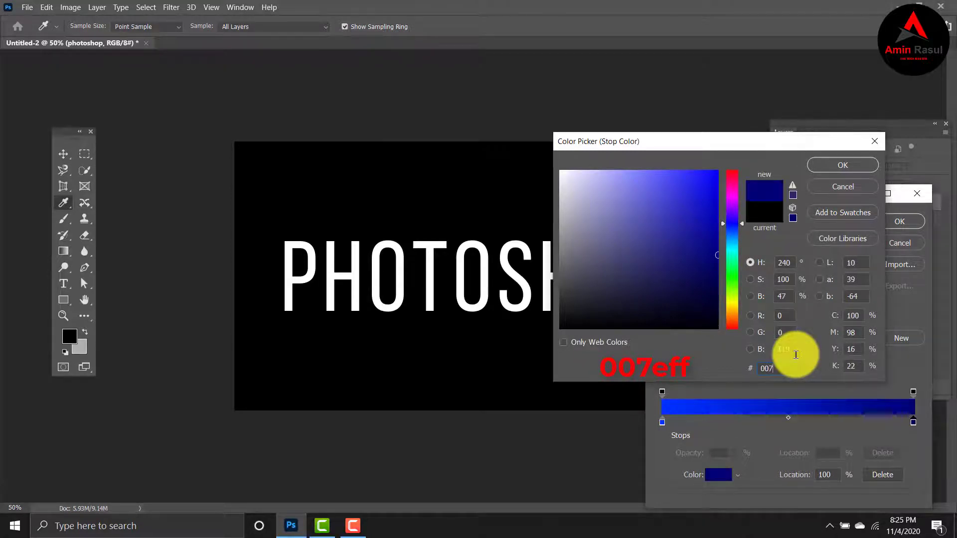
{"action": "type", "text": "ef"}
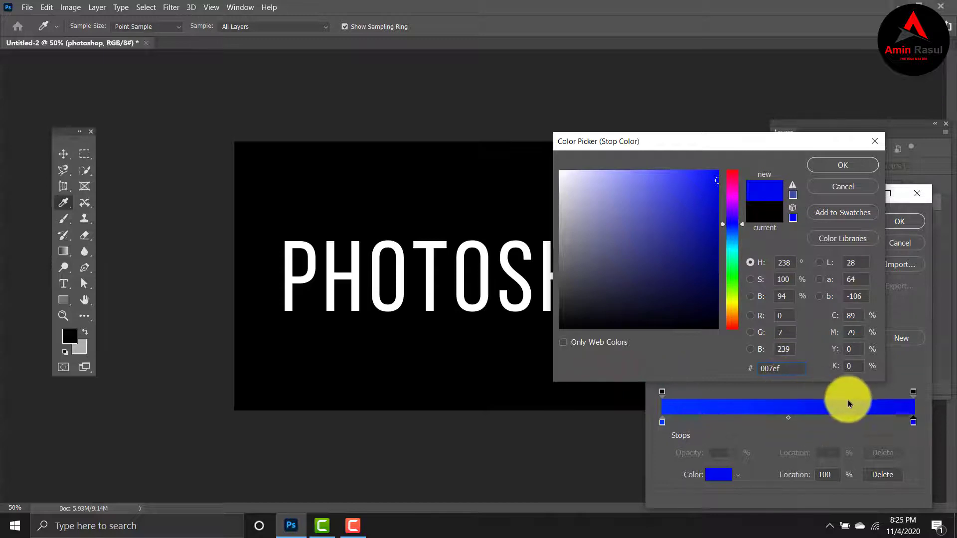
{"action": "type", "text": "f"}
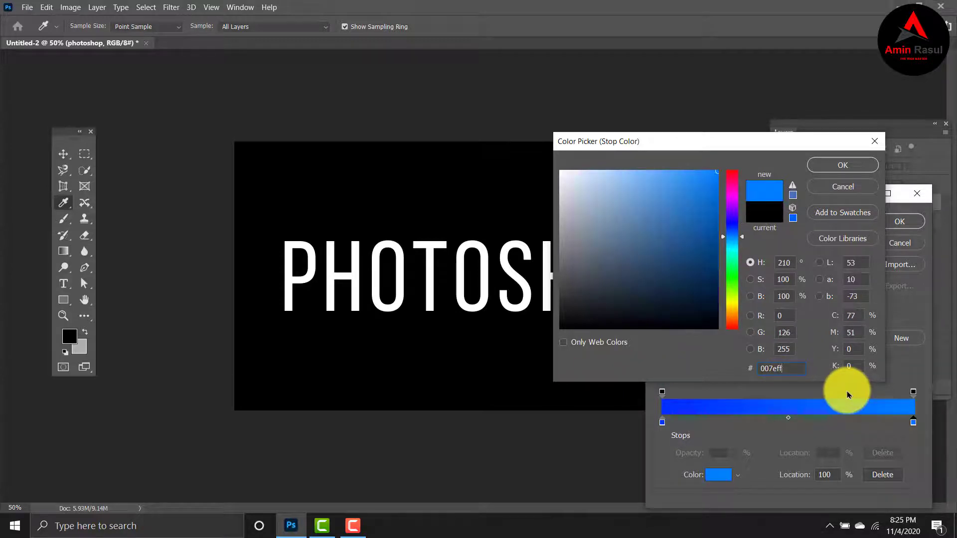
{"action": "left_click", "coordinate": [846, 165]}
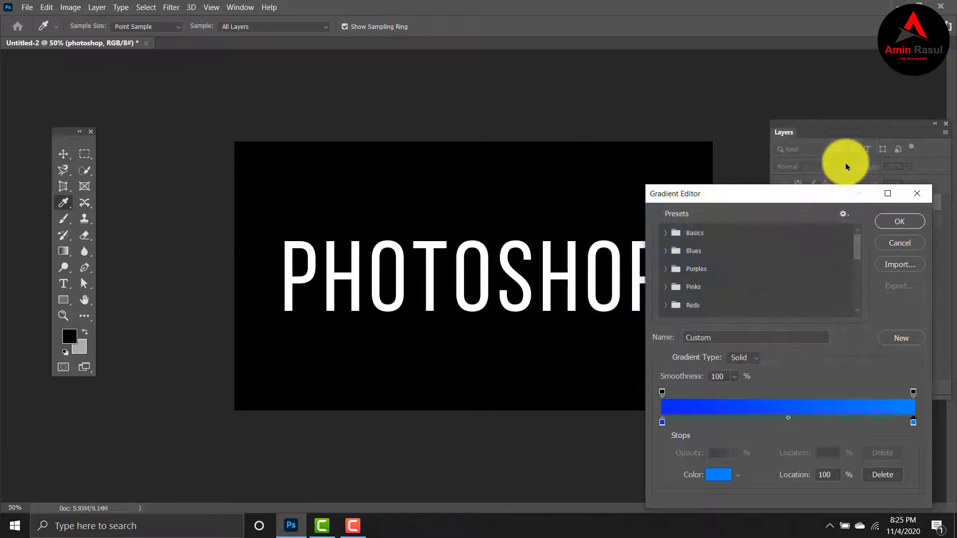
{"action": "left_click", "coordinate": [900, 225]}
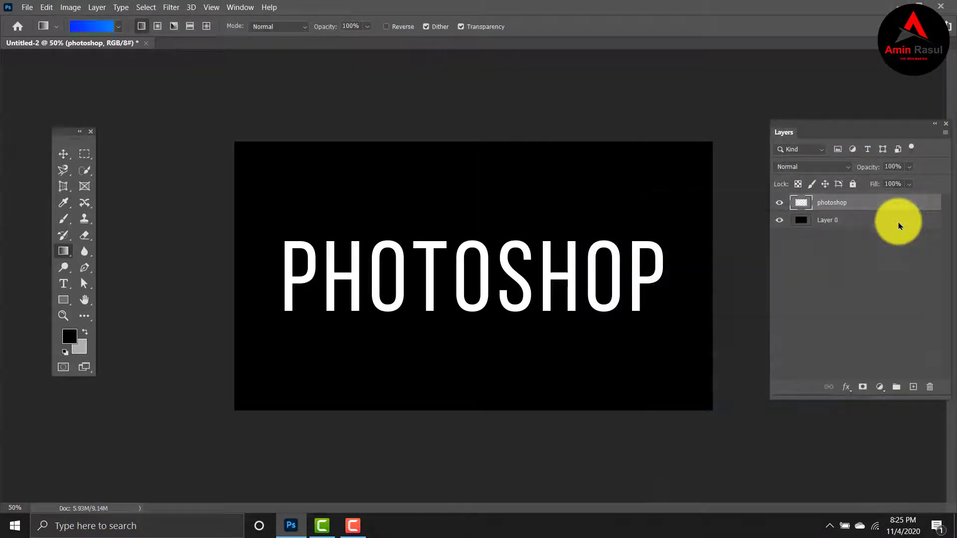
Step: Load the PHOTOSHOP letters as a selection and fill them with the blue gradient, running diagonally from lower left to upper right
{"action": "left_click", "coordinate": [805, 205], "text": "ctrl"}
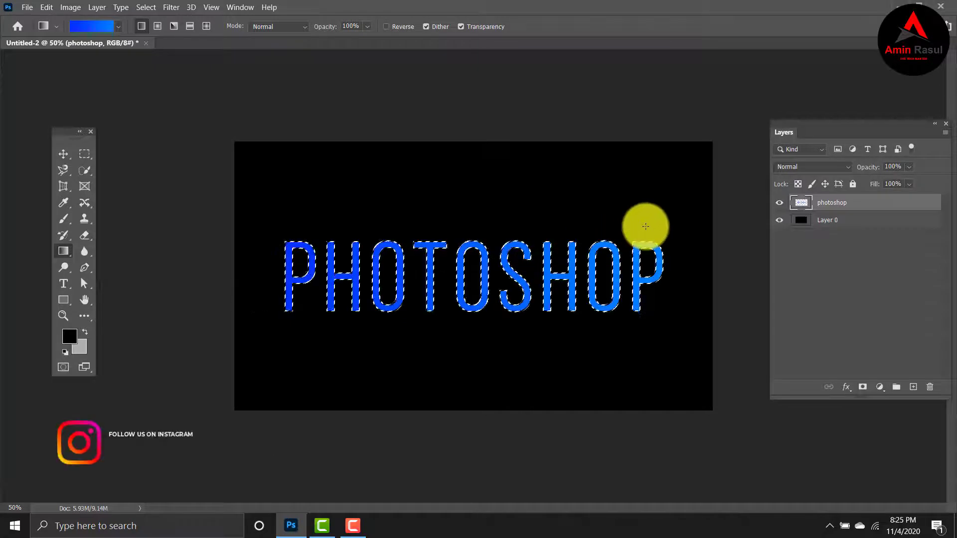
{"action": "left_click_drag", "start_coordinate": [290, 341], "coordinate": [648, 141]}
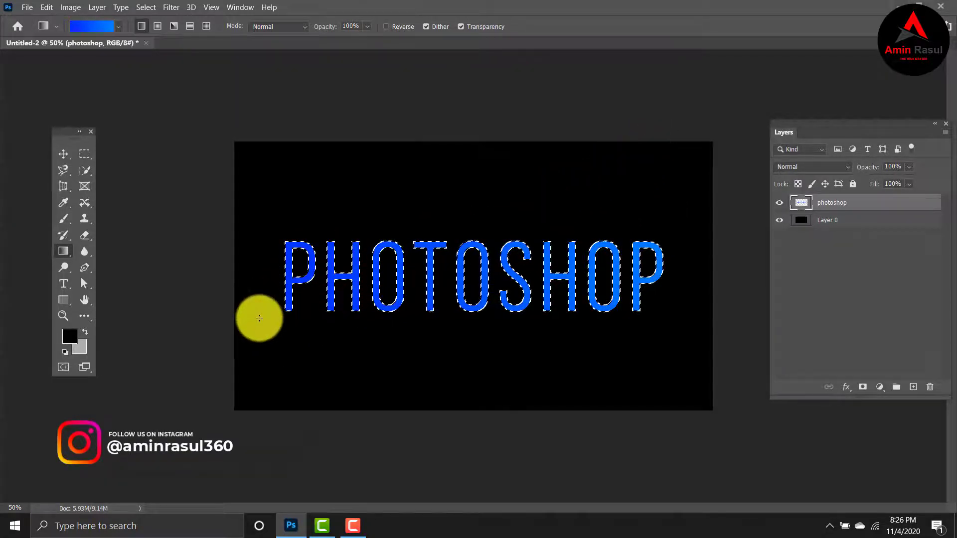
{"action": "left_click_drag", "start_coordinate": [259, 318], "coordinate": [680, 173]}
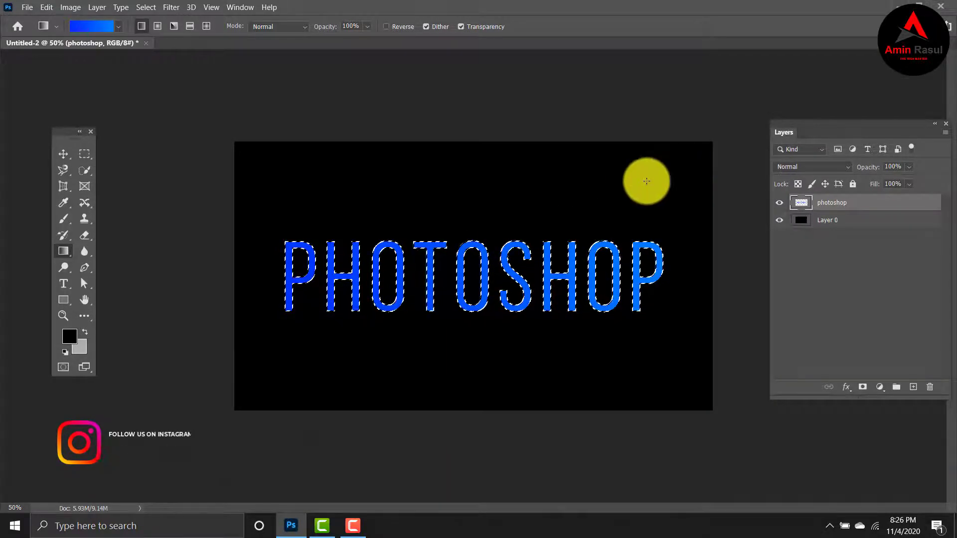
{"action": "left_click_drag", "start_coordinate": [271, 332], "coordinate": [711, 194]}
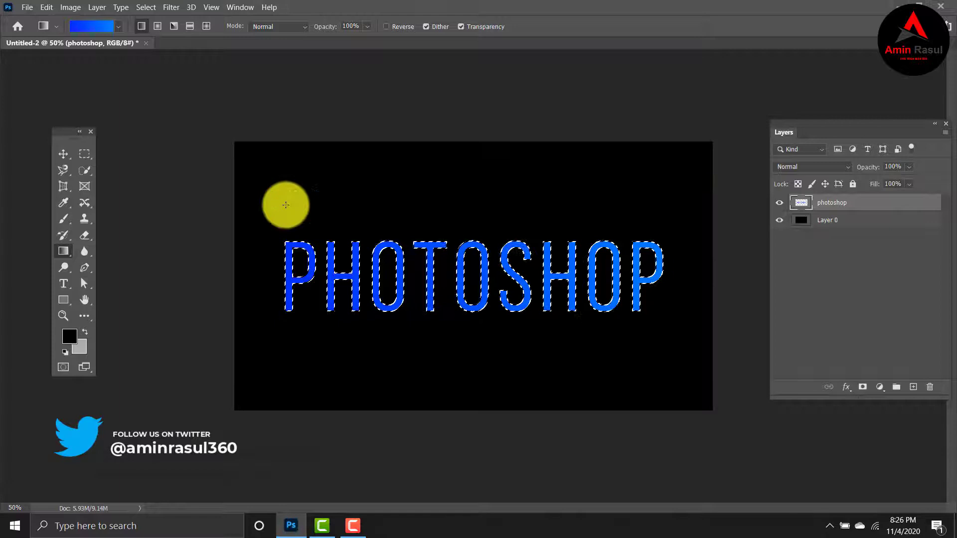
Step: Switch to the Move tool, clear the selection around the letters and leave no layer selected
{"action": "left_click", "coordinate": [63, 154]}
{"action": "left_click", "coordinate": [418, 174]}
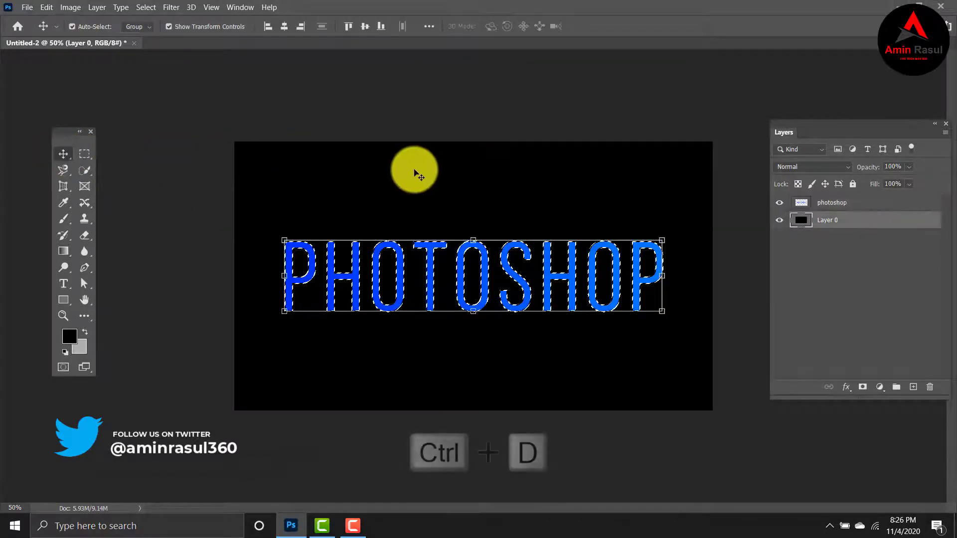
{"action": "key", "text": "ctrl+d"}
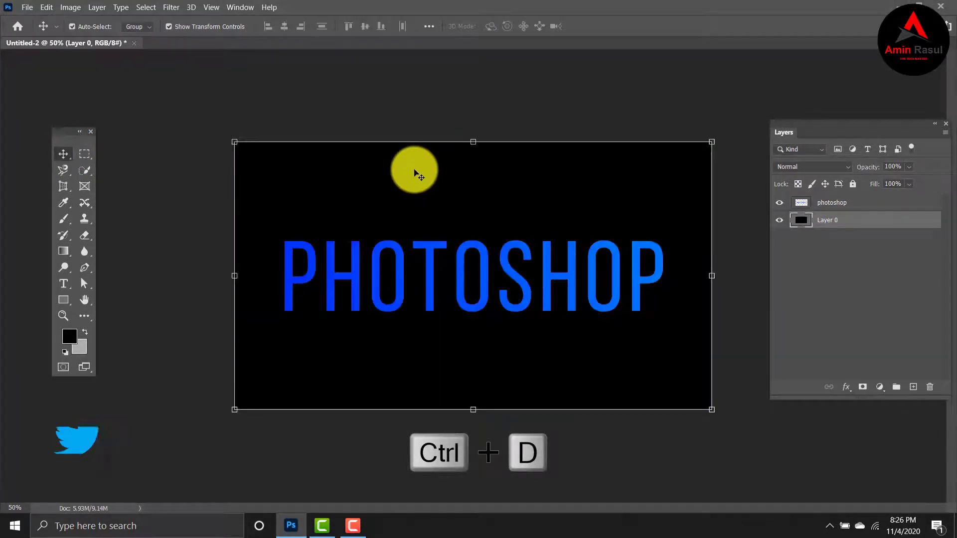
{"action": "left_click", "coordinate": [559, 85]}
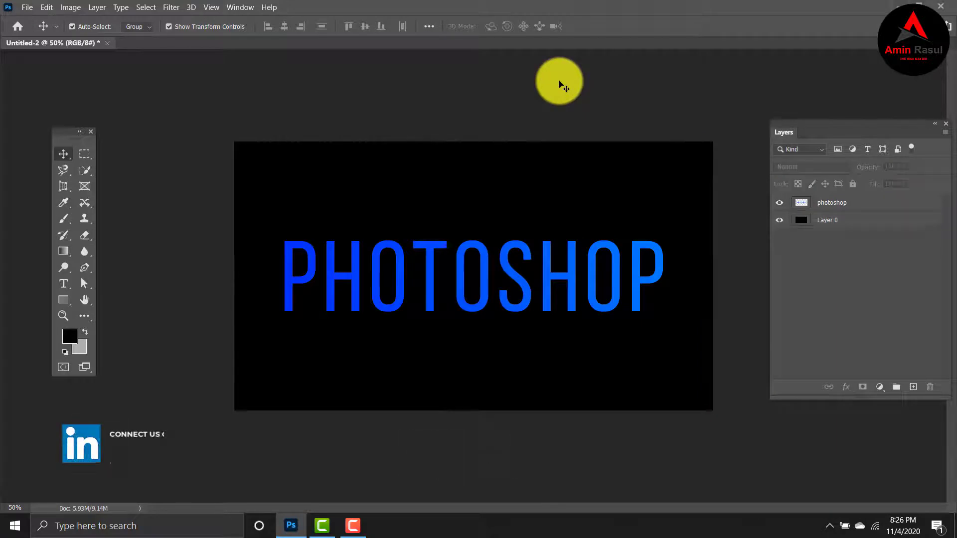
Step: Duplicate the photoshop layer and add a new empty layer above the copy
{"action": "left_click", "coordinate": [842, 202]}
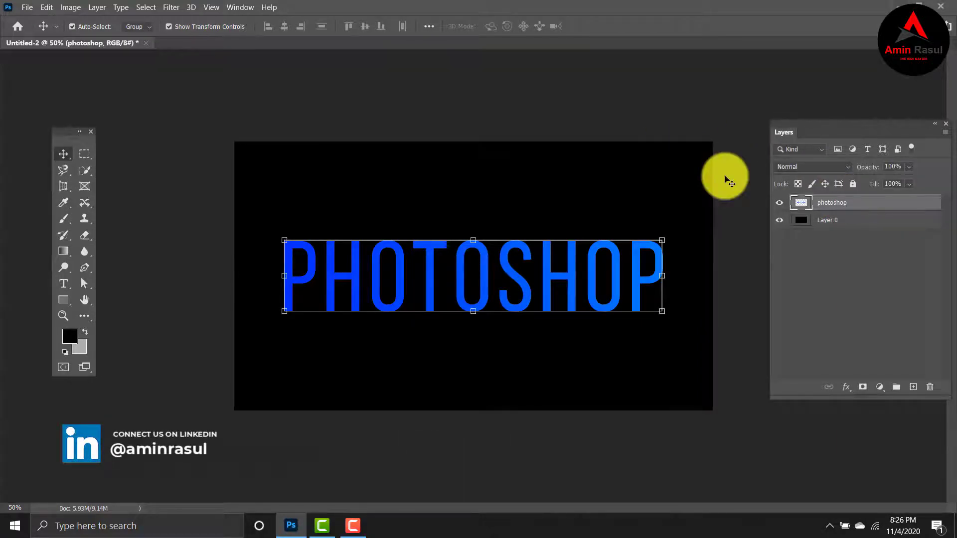
{"action": "key", "text": "ctrl+j"}
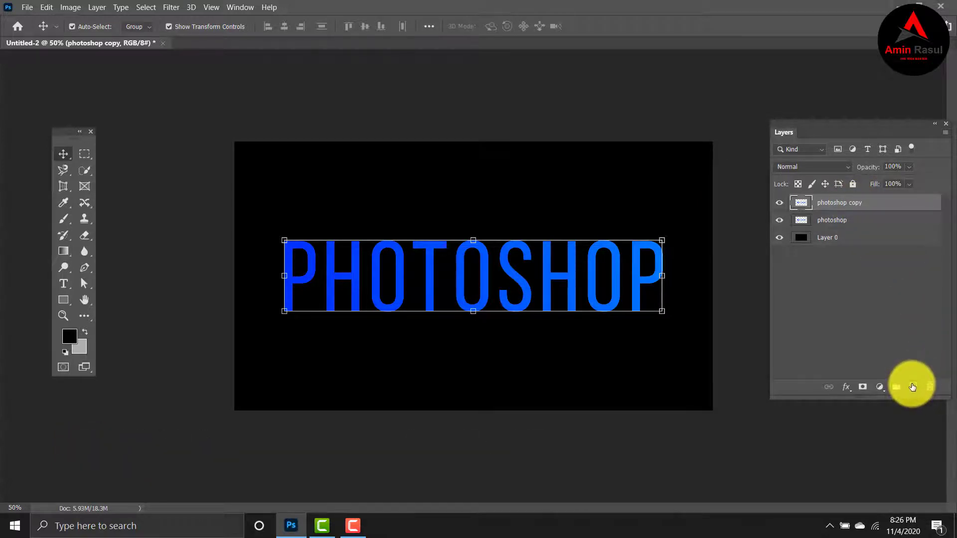
{"action": "left_click", "coordinate": [912, 387]}
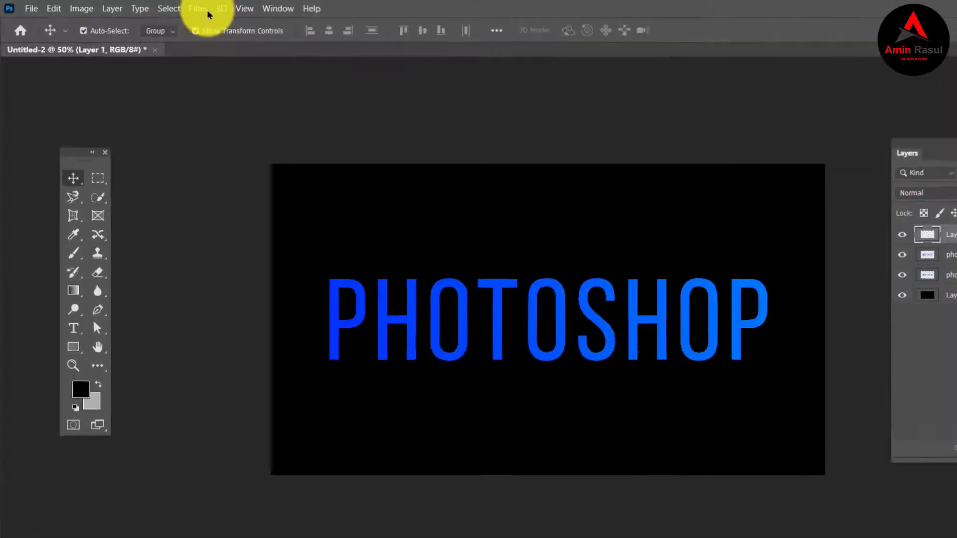
Step: Render Clouds on the new empty layer and set its blend mode to Color Dodge
{"action": "left_click", "coordinate": [177, 8]}
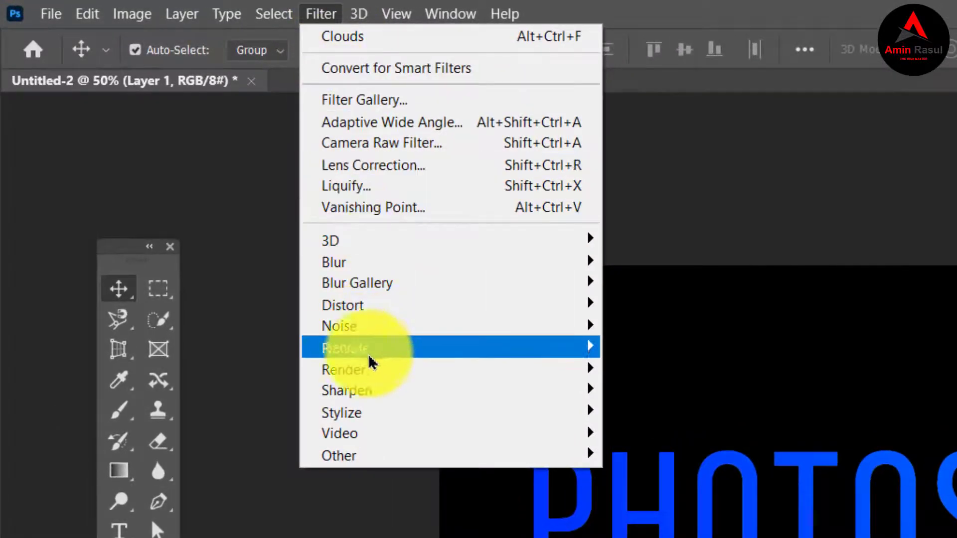
{"action": "mouse_move", "coordinate": [367, 362]}
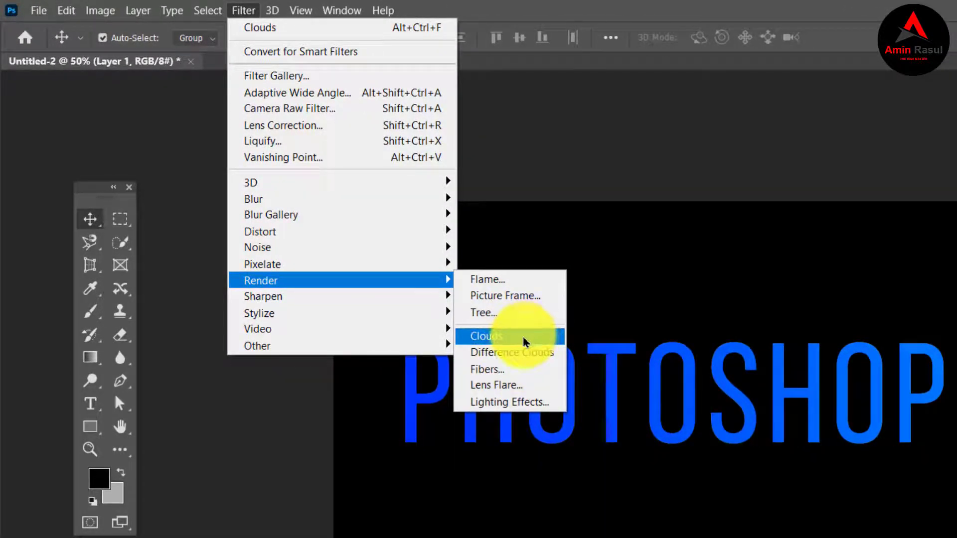
{"action": "left_click", "coordinate": [523, 340]}
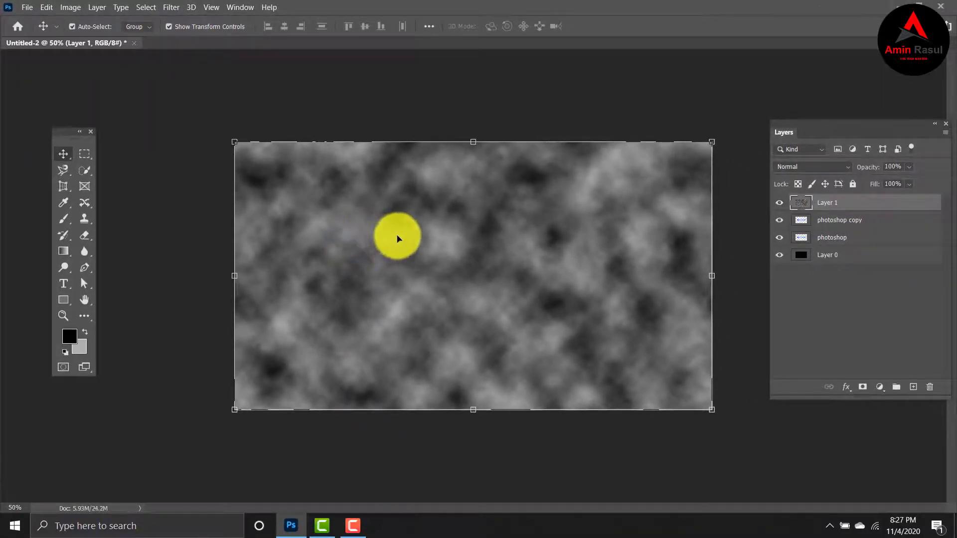
{"action": "left_click", "coordinate": [846, 169]}
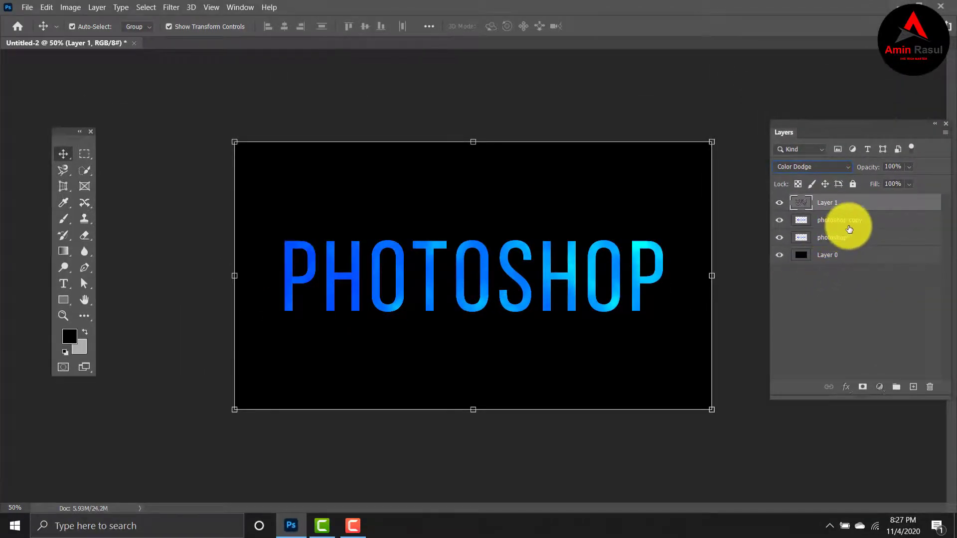
Step: Apply a Gaussian Blur with a radius of 120 pixels to the photoshop copy layer and leave no layer selected
{"action": "left_click", "coordinate": [849, 229]}
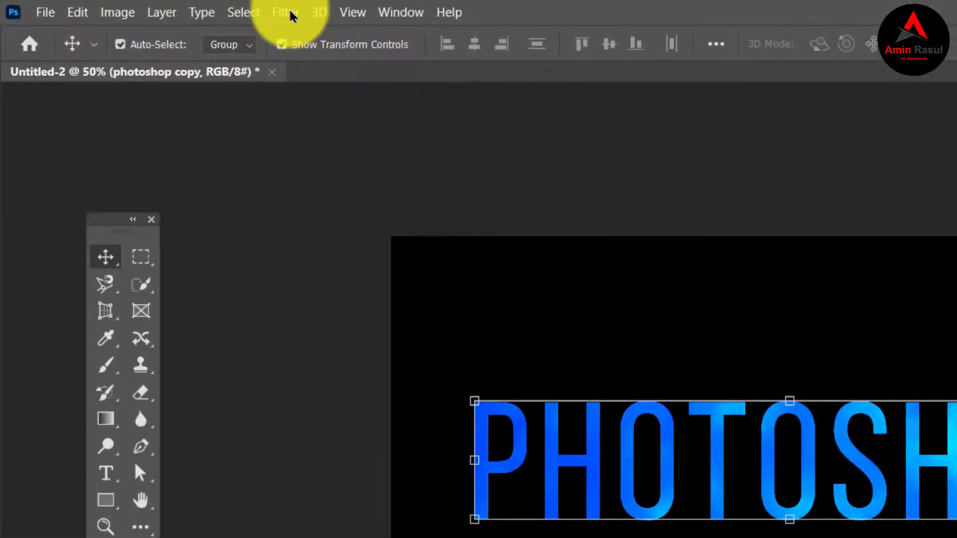
{"action": "left_click", "coordinate": [289, 14]}
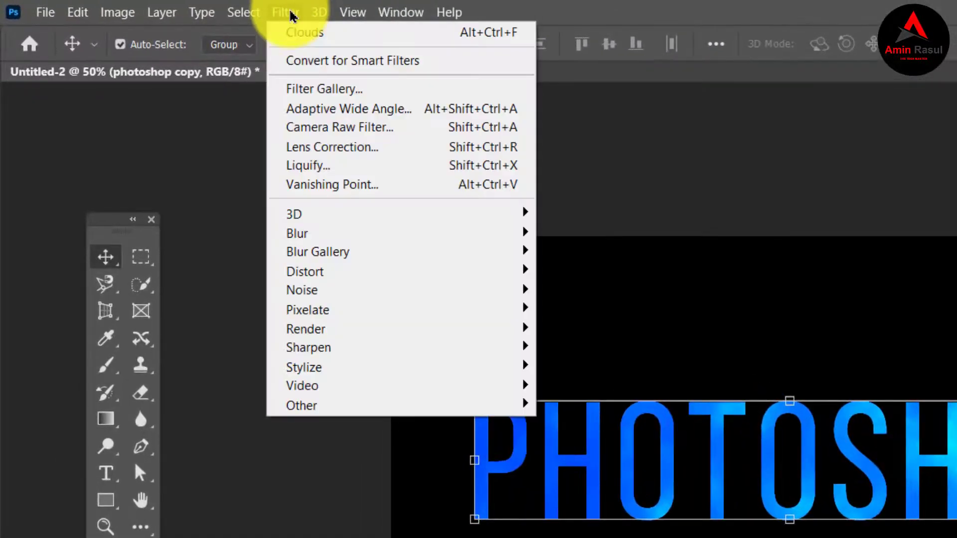
{"action": "mouse_move", "coordinate": [337, 269]}
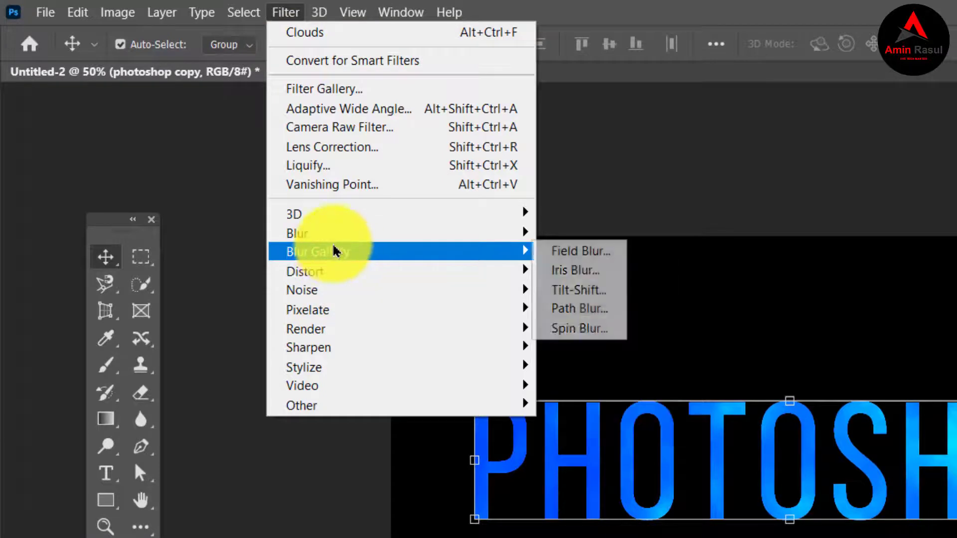
{"action": "mouse_move", "coordinate": [344, 234]}
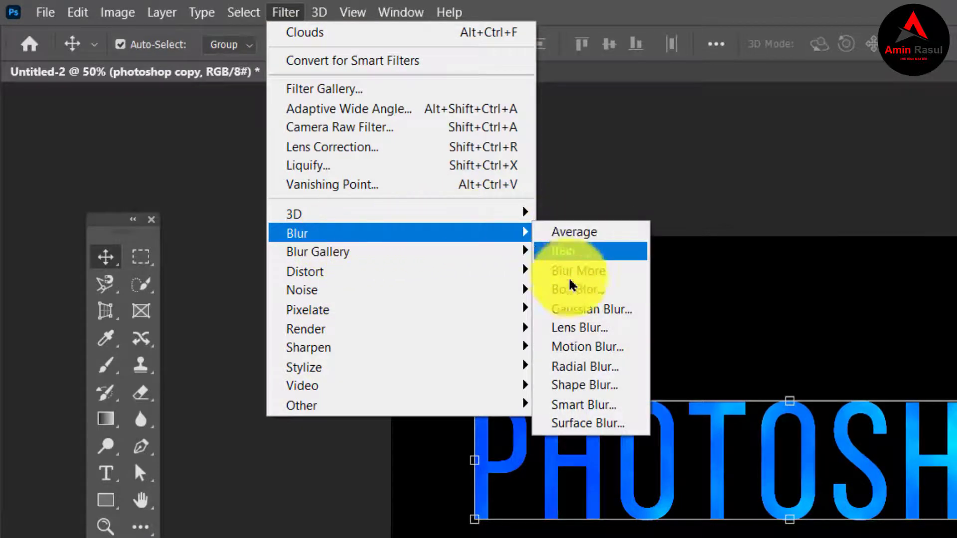
{"action": "left_click", "coordinate": [573, 310]}
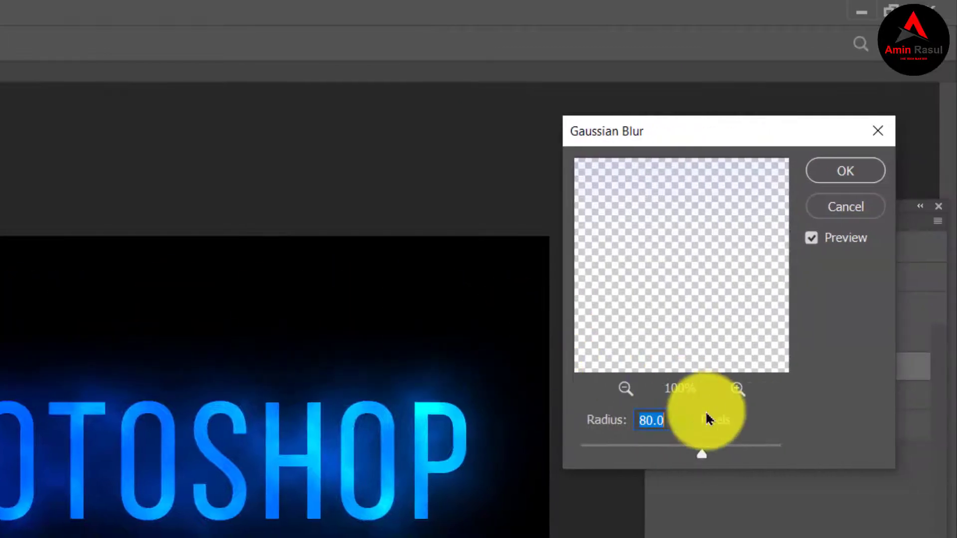
{"action": "left_click_drag", "start_coordinate": [702, 454], "coordinate": [722, 463]}
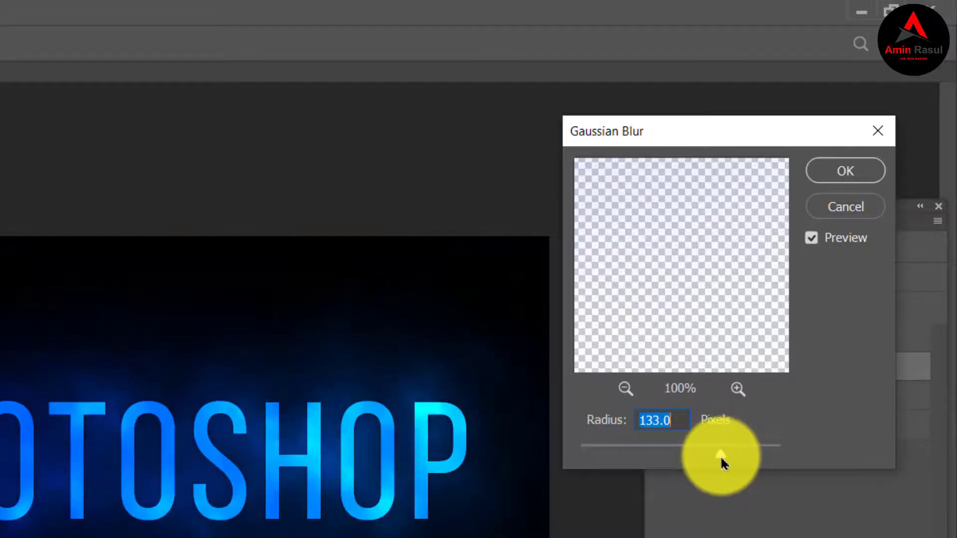
{"action": "type", "text": "120"}
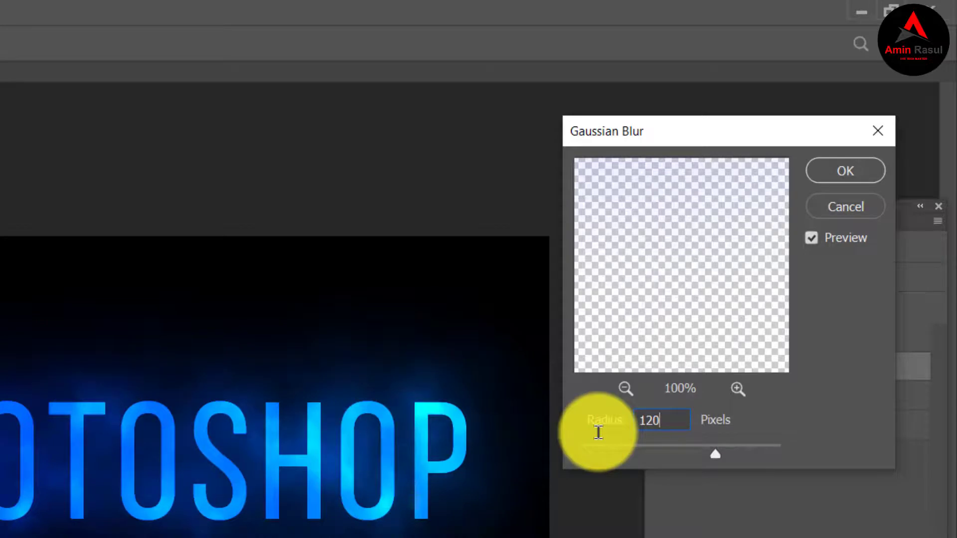
{"action": "left_click", "coordinate": [584, 422]}
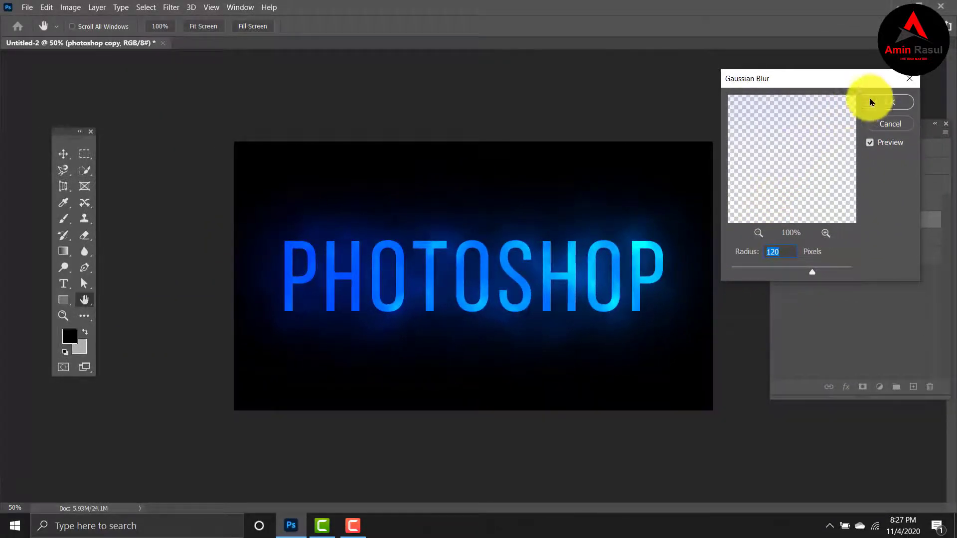
{"action": "left_click", "coordinate": [885, 103]}
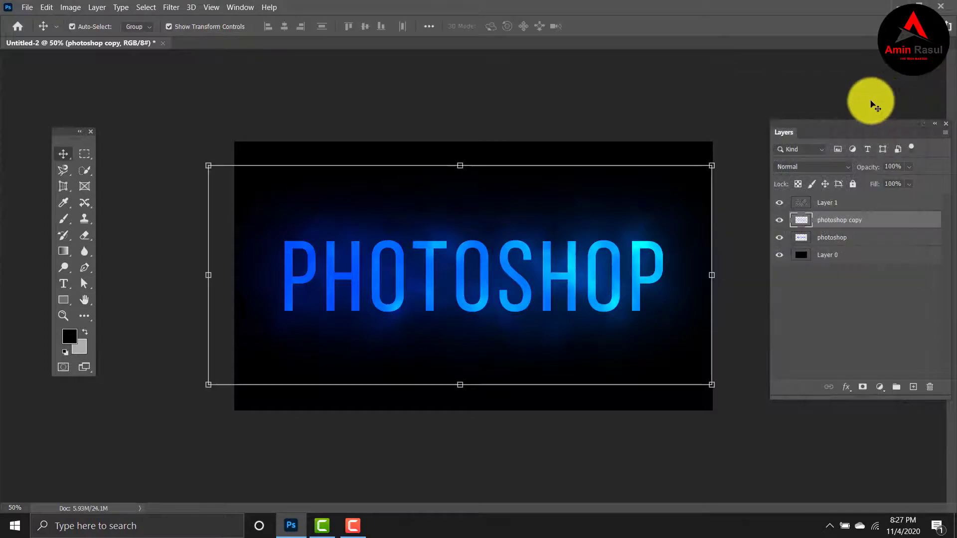
{"action": "left_click", "coordinate": [764, 82]}
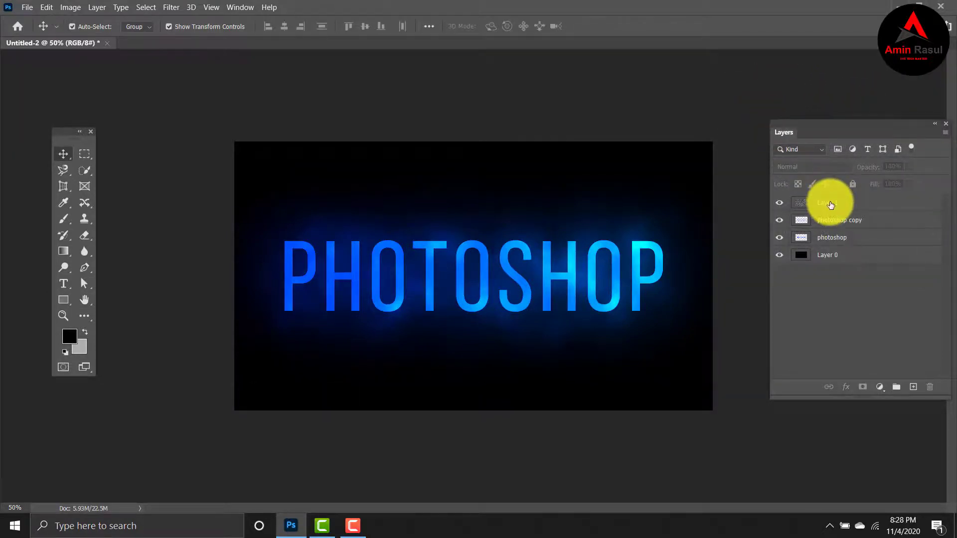
Step: Select Layer 1, switch to the Brush tool and choose the 283 px scattered-dots brush tip
{"action": "left_click", "coordinate": [831, 205]}
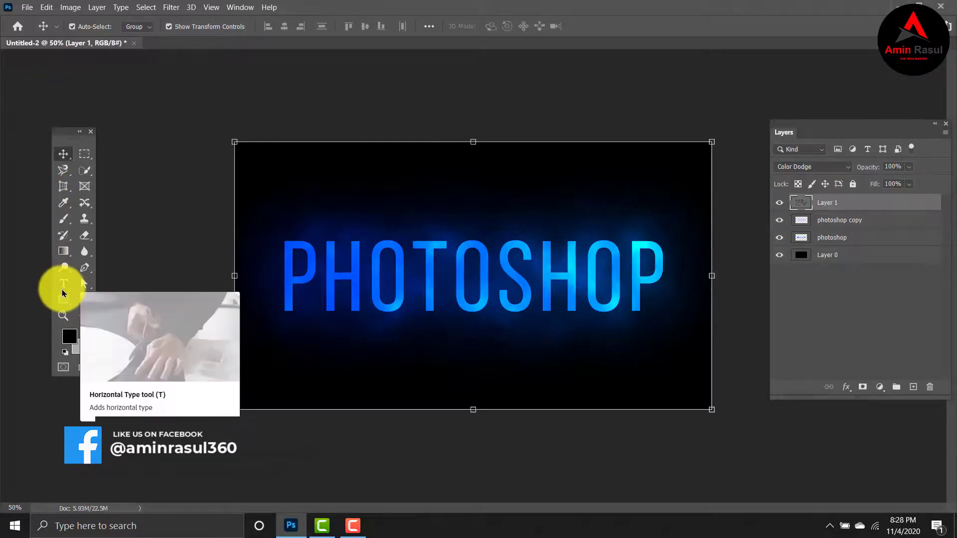
{"action": "left_click", "coordinate": [65, 218]}
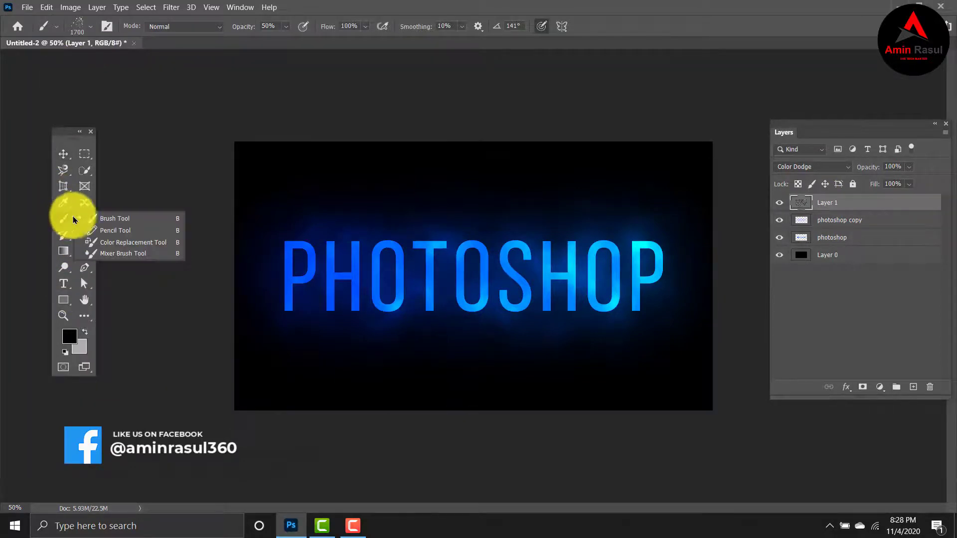
{"action": "left_click", "coordinate": [114, 219]}
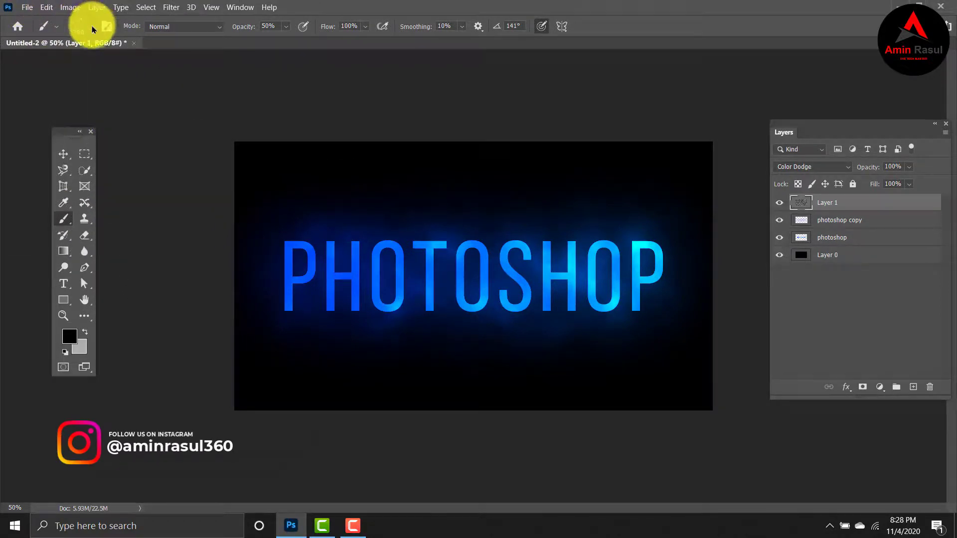
{"action": "left_click", "coordinate": [107, 27]}
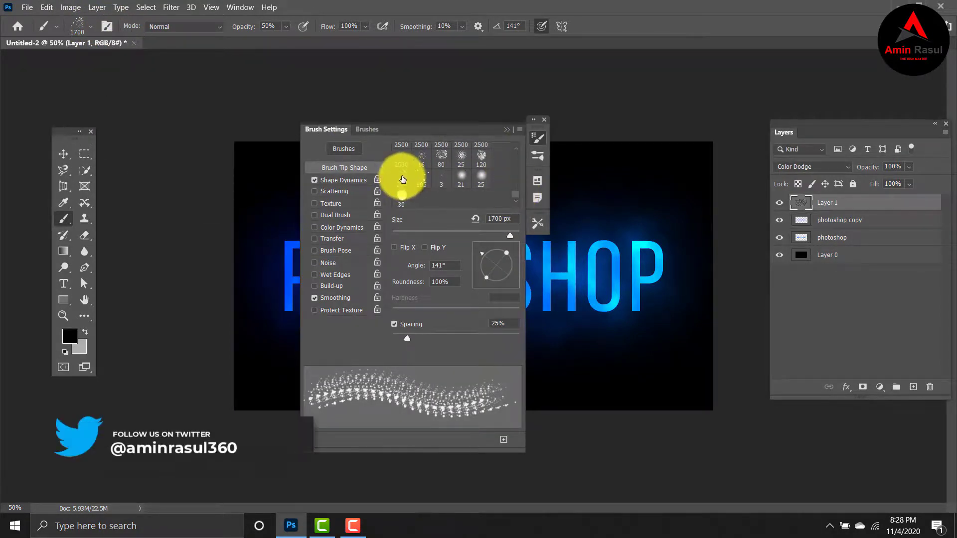
{"action": "left_click", "coordinate": [404, 179]}
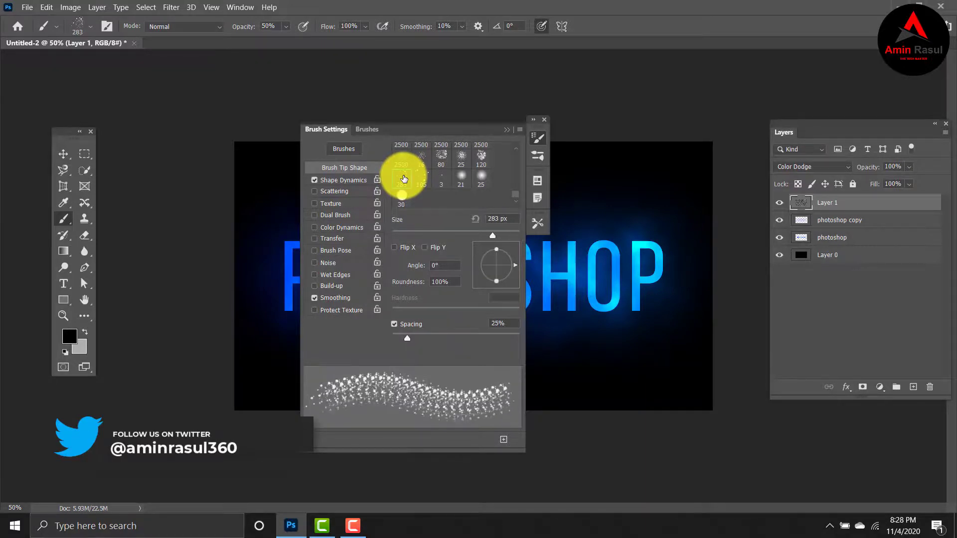
Step: Enlarge the scattered-dots brush to 1400 px and close the brush settings
{"action": "left_click", "coordinate": [91, 30]}
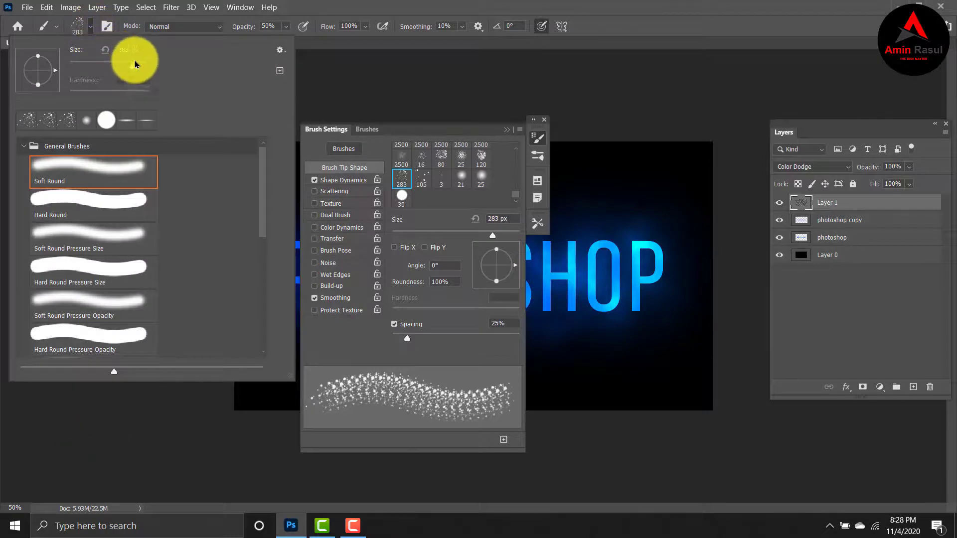
{"action": "left_click_drag", "start_coordinate": [133, 71], "coordinate": [139, 71]}
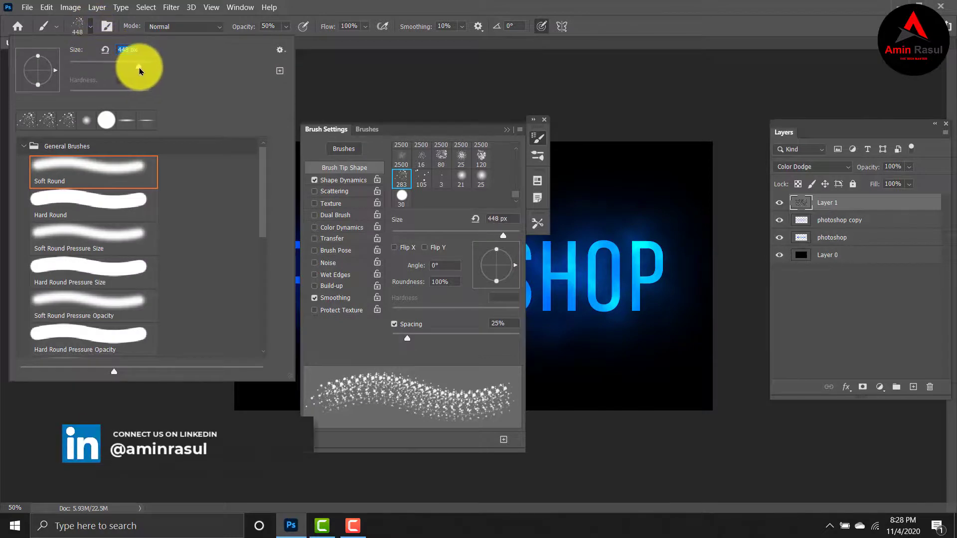
{"action": "left_click", "coordinate": [543, 122]}
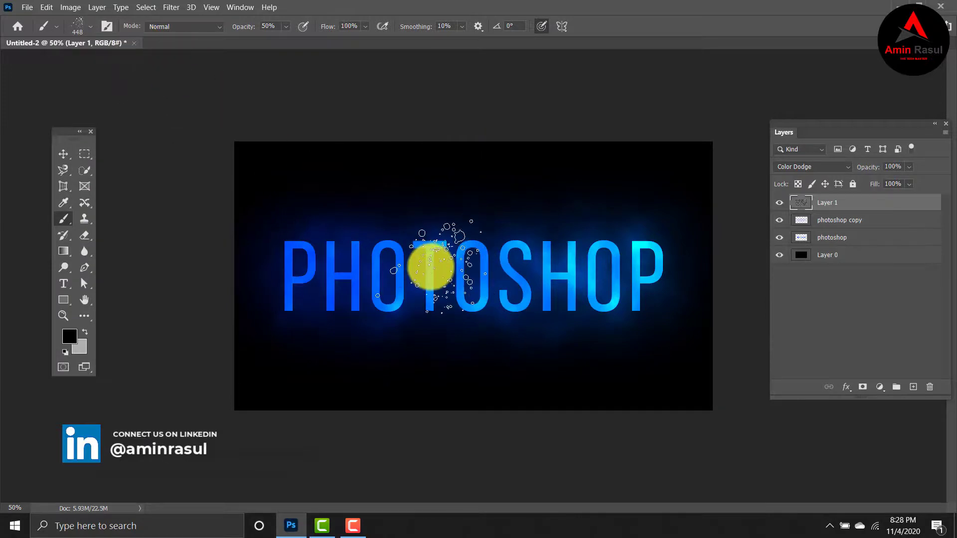
{"action": "key", "text": "bracketright"}
{"action": "key", "text": "bracketright"}
{"action": "key", "text": "bracketright"}
{"action": "key", "text": "bracketright"}
{"action": "key", "text": "bracketright"}
{"action": "key", "text": "bracketright"}
{"action": "key", "text": "bracketright"}
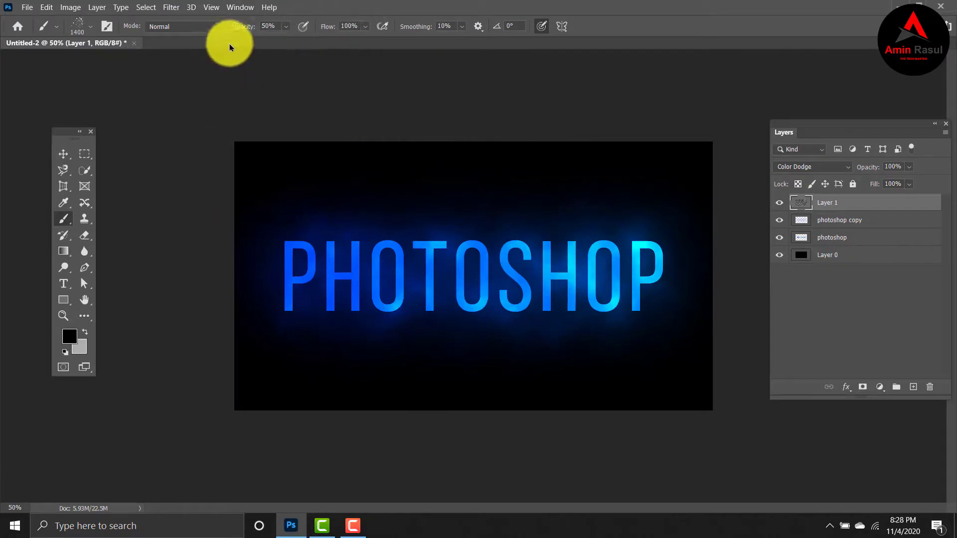
Step: Set the foreground color to white (ffffff) and stamp glowing dots over the text on Layer 1, finishing with the Move tool and no layer selected
{"action": "left_click", "coordinate": [277, 25]}
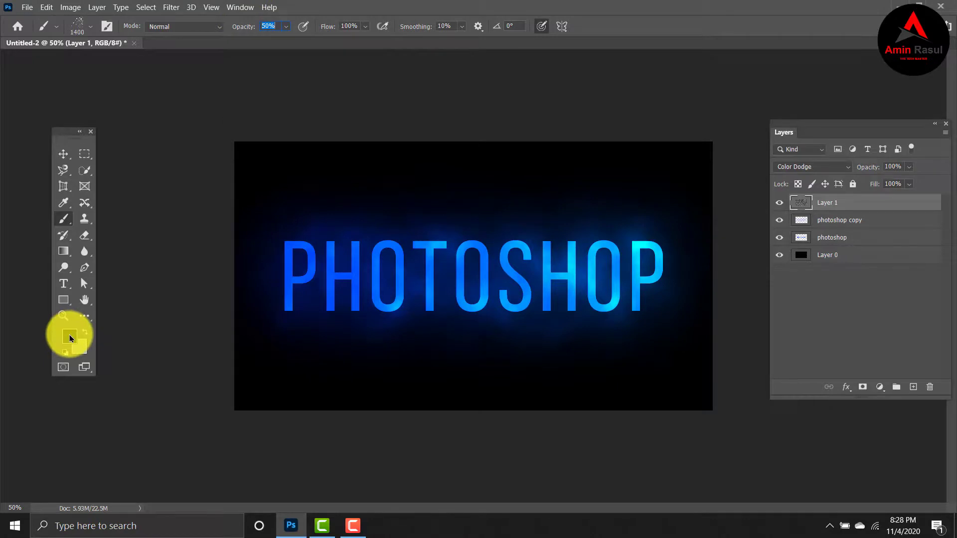
{"action": "left_click", "coordinate": [70, 334]}
{"action": "left_click_drag", "start_coordinate": [641, 316], "coordinate": [541, 165]}
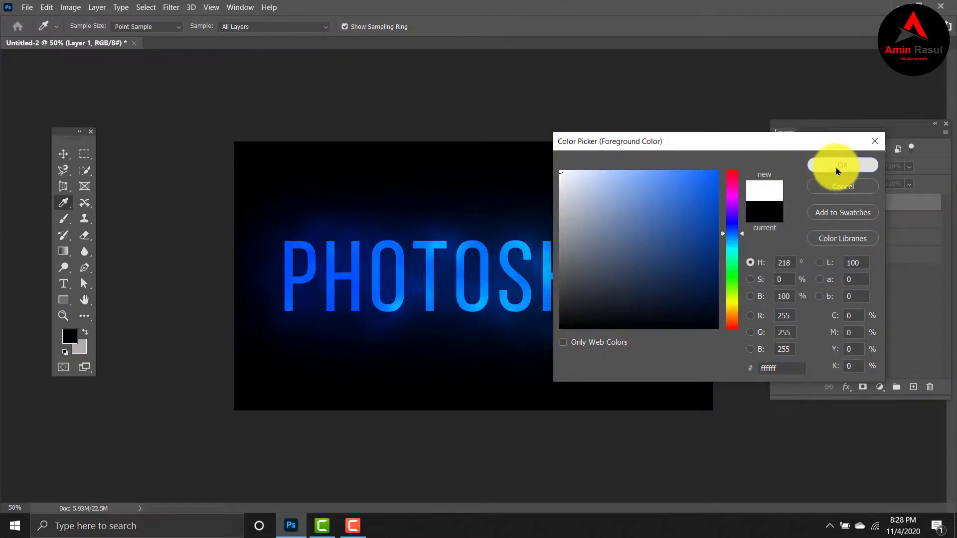
{"action": "left_click", "coordinate": [841, 165]}
{"action": "key", "text": "b"}
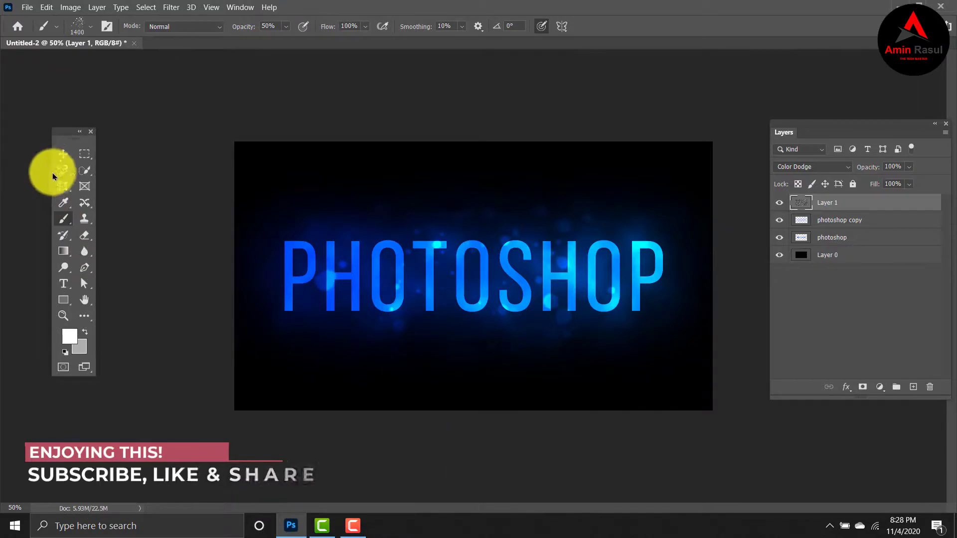
{"action": "left_click", "coordinate": [63, 154]}
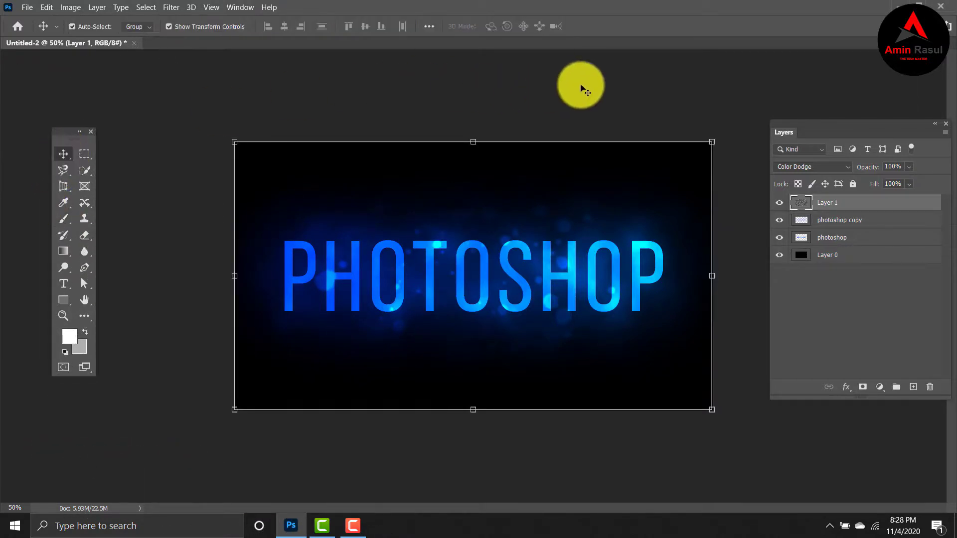
{"action": "left_click", "coordinate": [581, 88]}
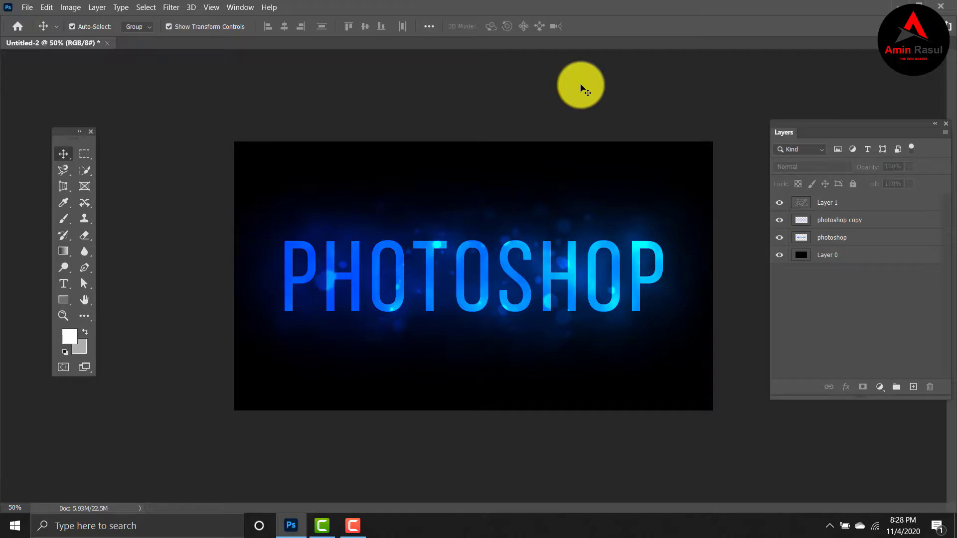